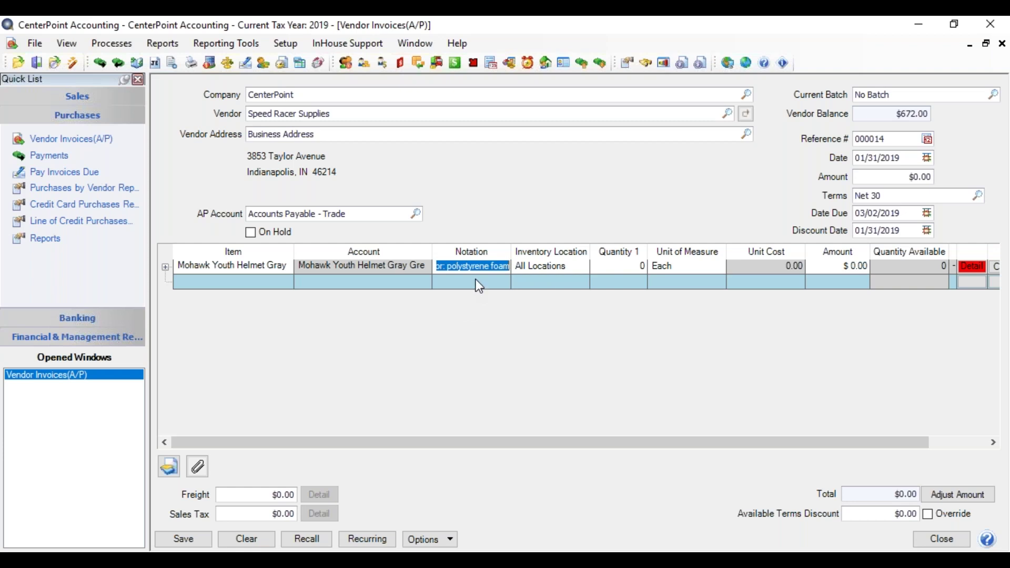
Step: Enable the Template column in the displayed columns of the vendor invoice line grid
right_click(476, 281)
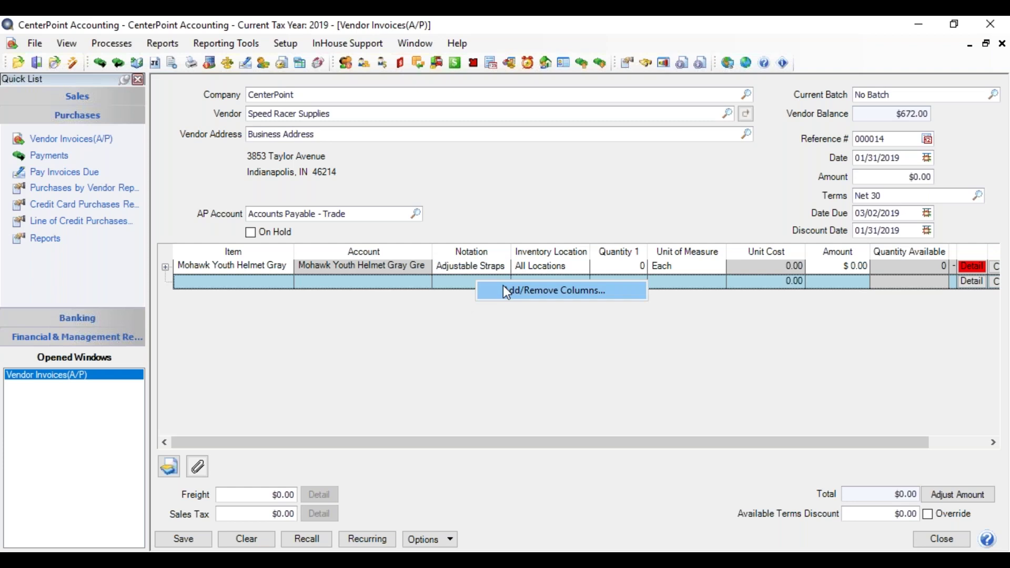
left_click(537, 294)
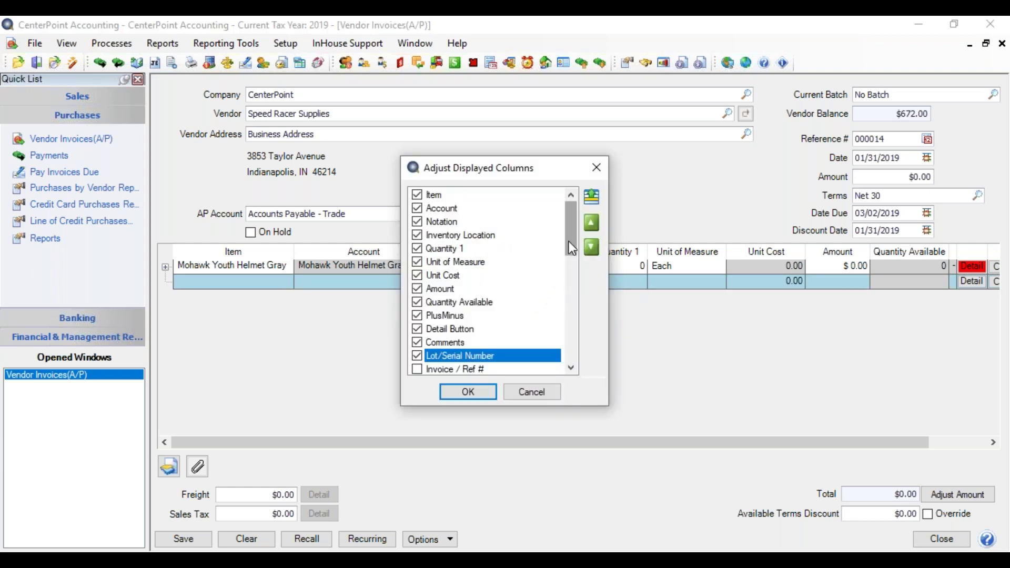
scroll(570, 241, "down", 2)
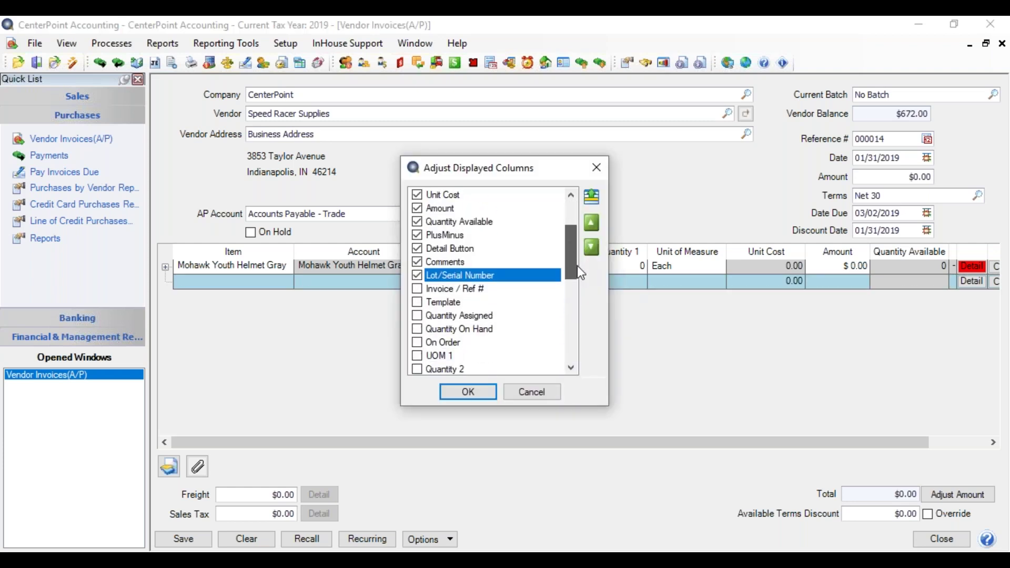
left_click(417, 303)
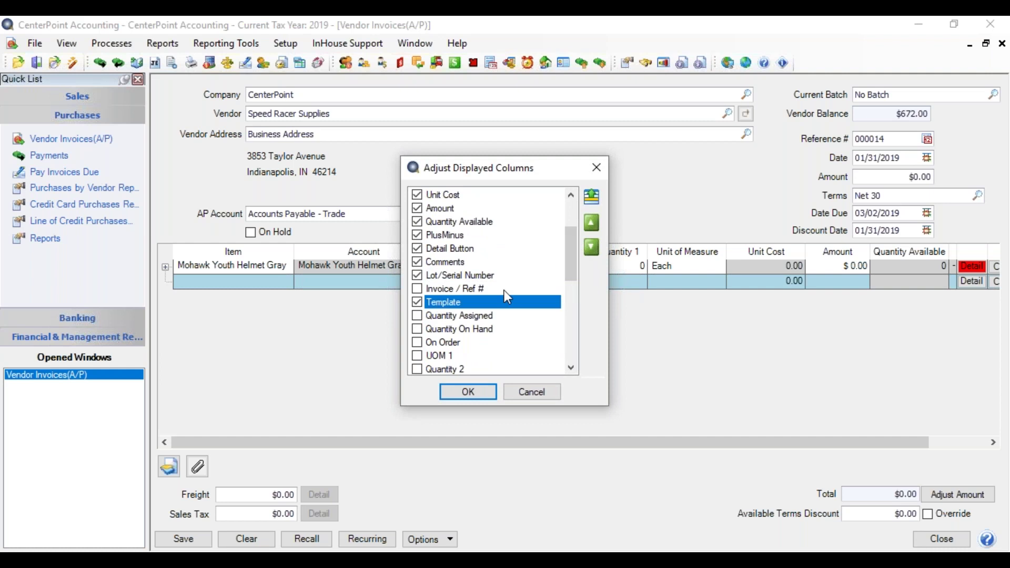
Step: Move the Template column up the display order to sit directly after Account and apply the column layout
left_click(592, 223)
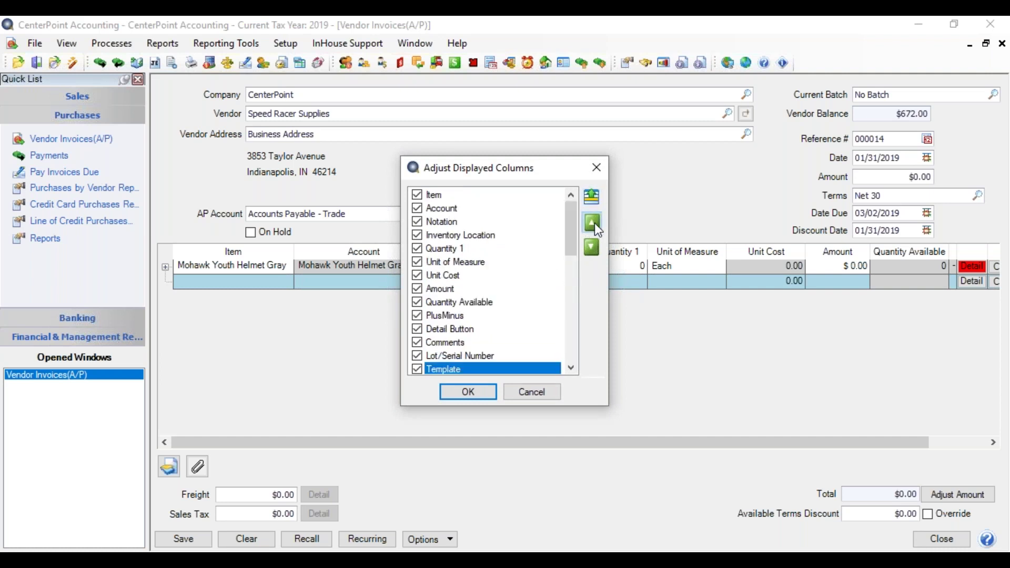
left_click(592, 223)
left_click(593, 223)
left_click(592, 224)
left_click(592, 223)
left_click(592, 223)
left_click(592, 223)
left_click(593, 223)
left_click(593, 223)
left_click(592, 223)
left_click(593, 223)
left_click(593, 223)
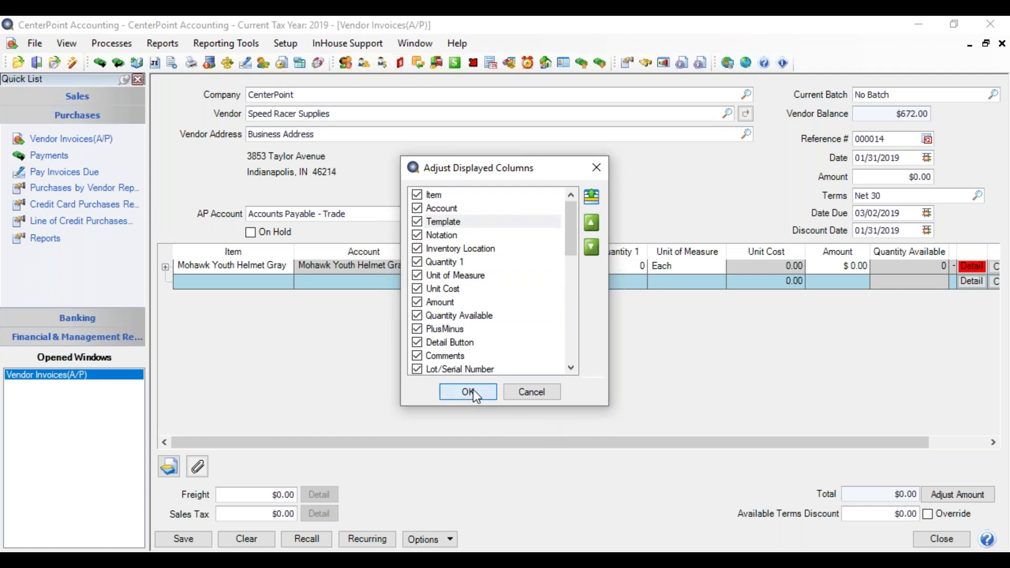
left_click(470, 391)
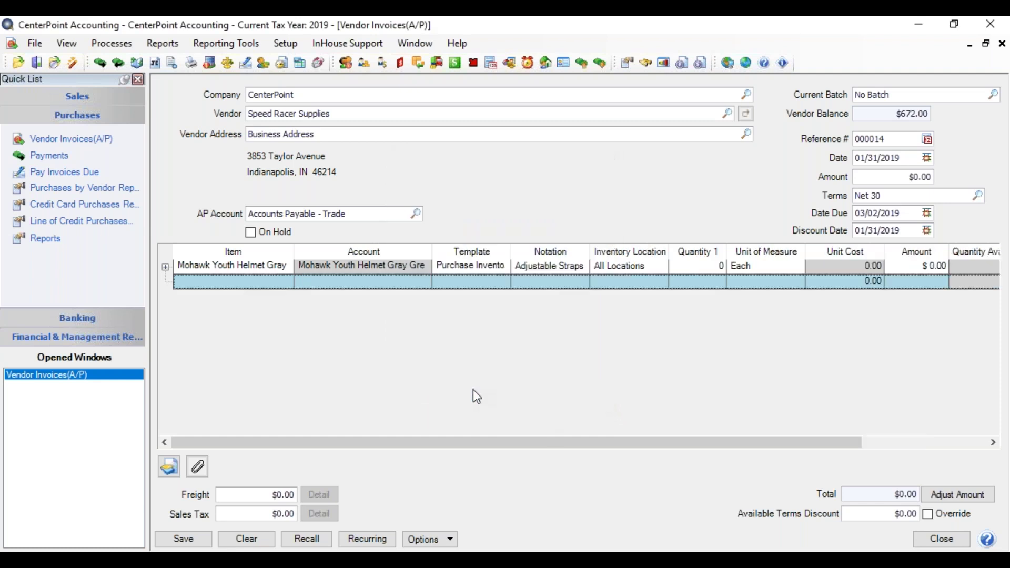
Step: Change the Mohawk Youth Helmet Gray line's template to Purchase Inventory (Enter Quantity & Unit Cost)
left_click(486, 268)
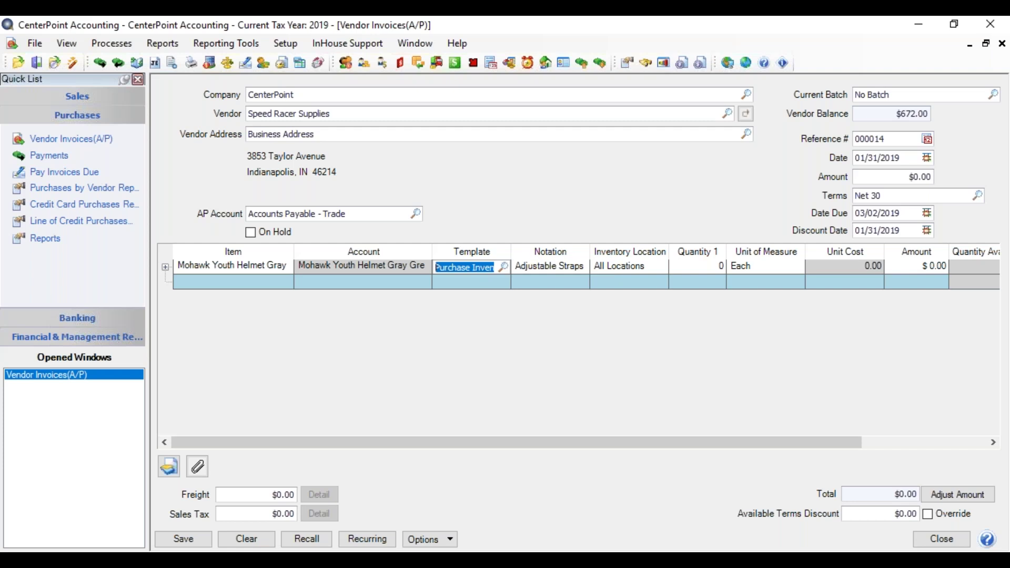
left_click(504, 263)
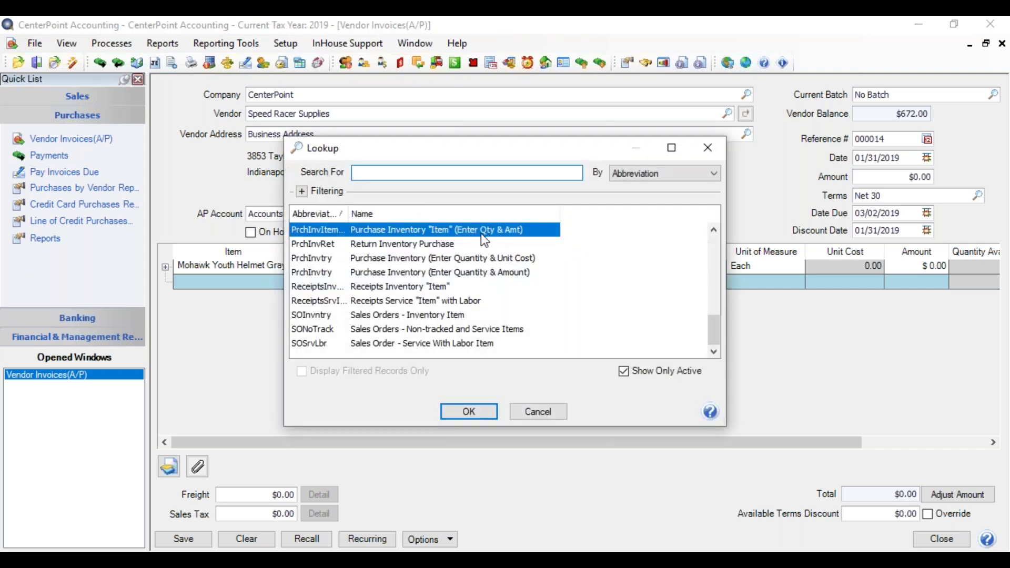
left_click(474, 267)
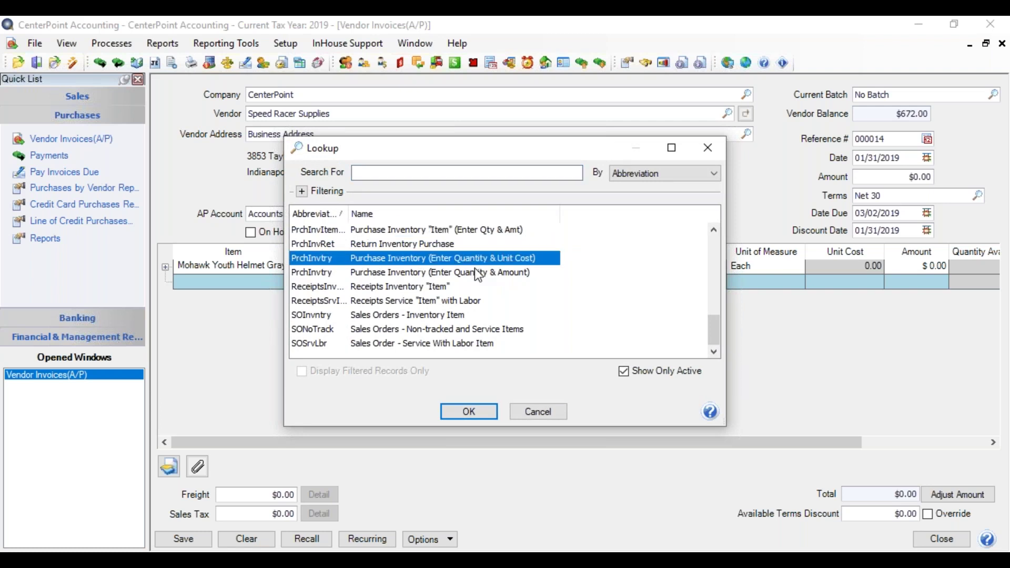
left_click(476, 409)
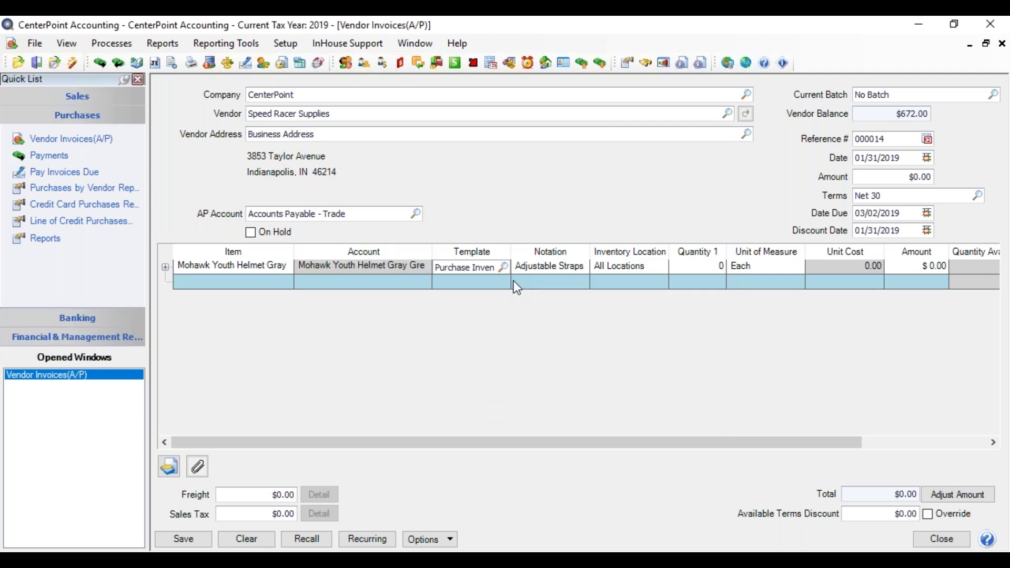
key("Tab")
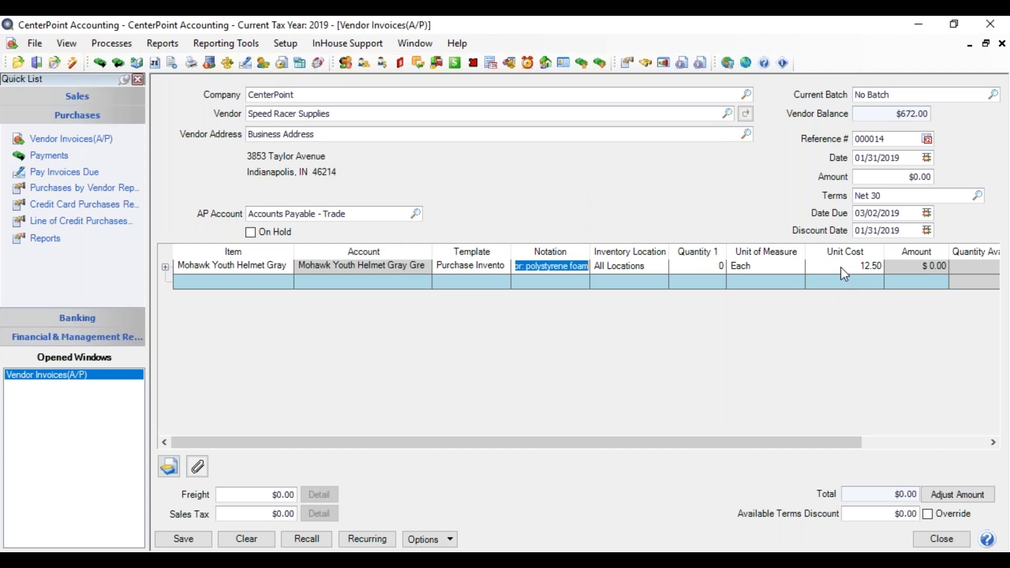
Step: Set the Mohawk helmet line's inventory location to Red Wing Store and its quantity to 2
key("Tab")
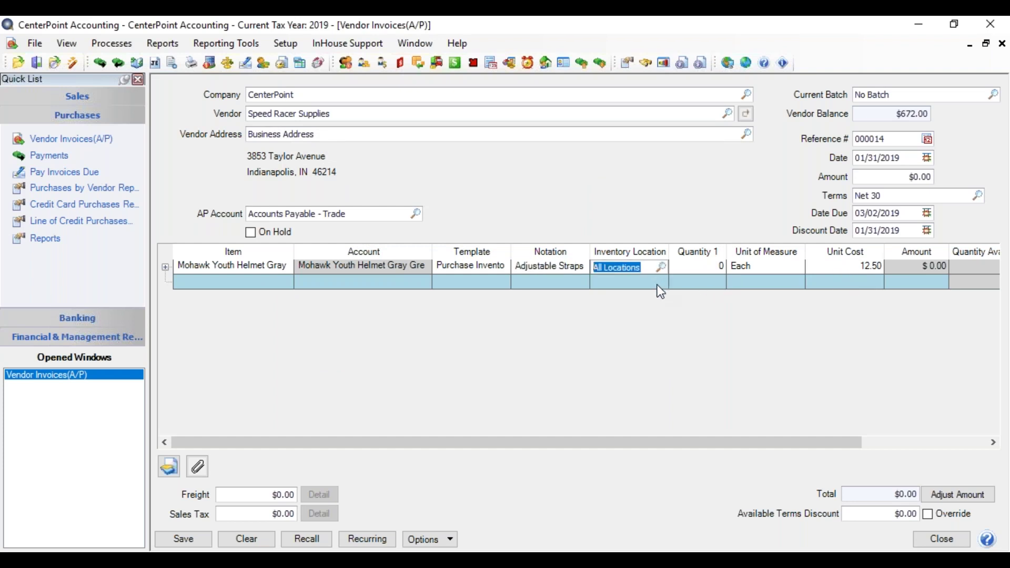
type("red womg")
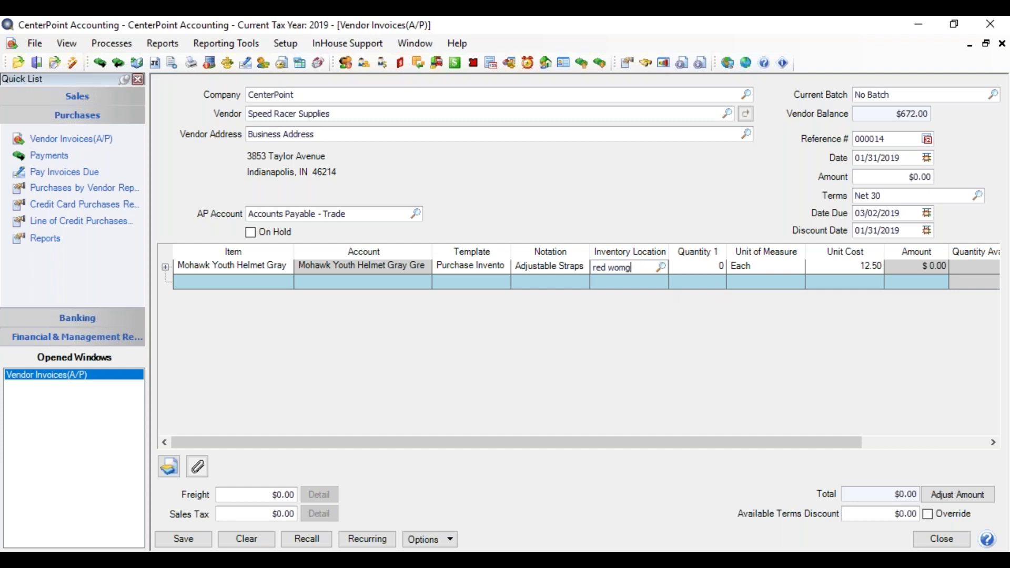
key("BackSpace")
key("BackSpace")
type("ing")
key("Tab")
type("2")
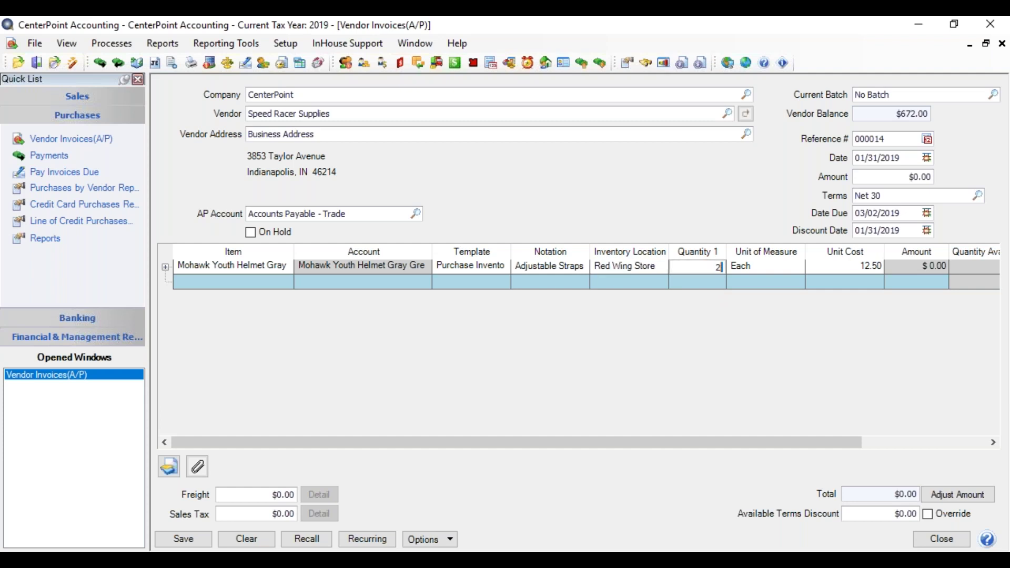
key("Tab")
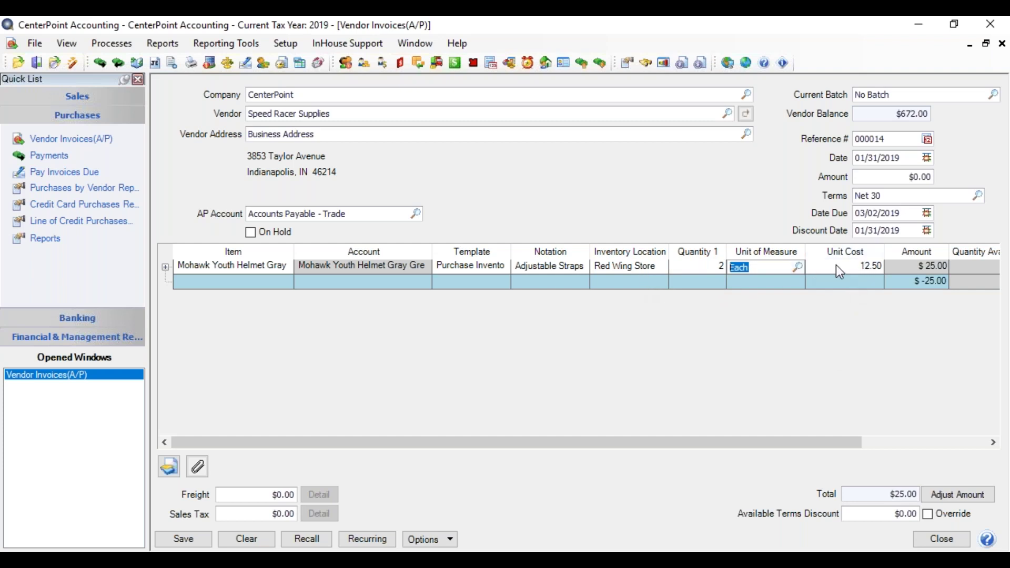
Step: Set the Mohawk helmet line's unit cost to 13.00
left_click(867, 266)
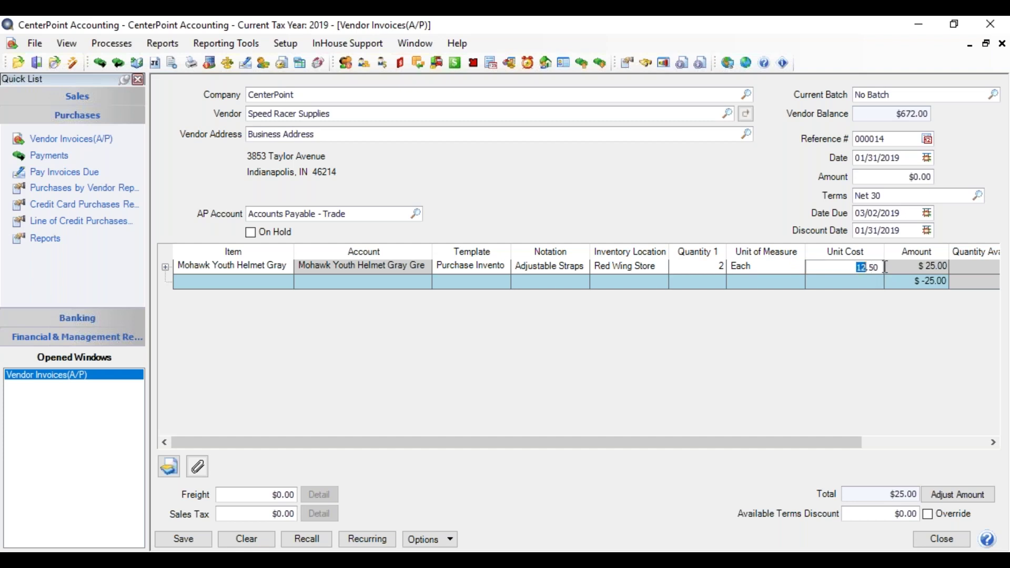
type("13.00")
key("Tab")
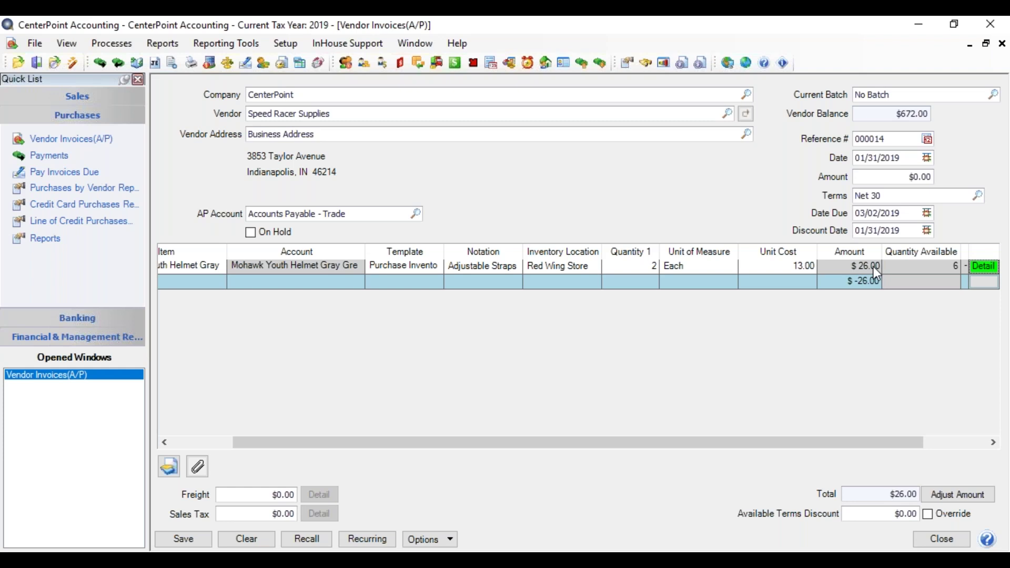
Step: Add a second invoice line for the item Dragster Youth Helmet Multi
left_click_drag(762, 441, 521, 433)
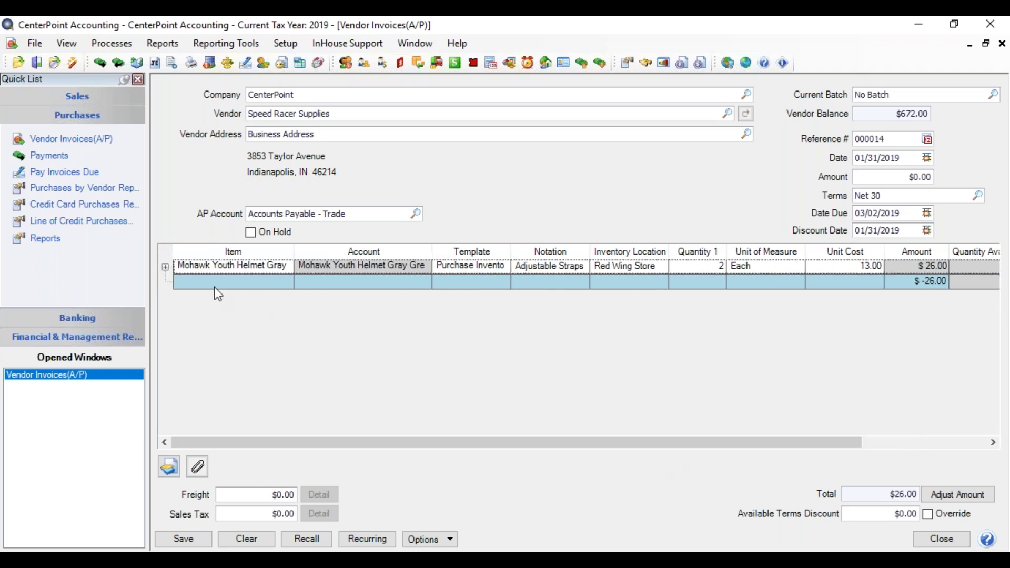
left_click(213, 287)
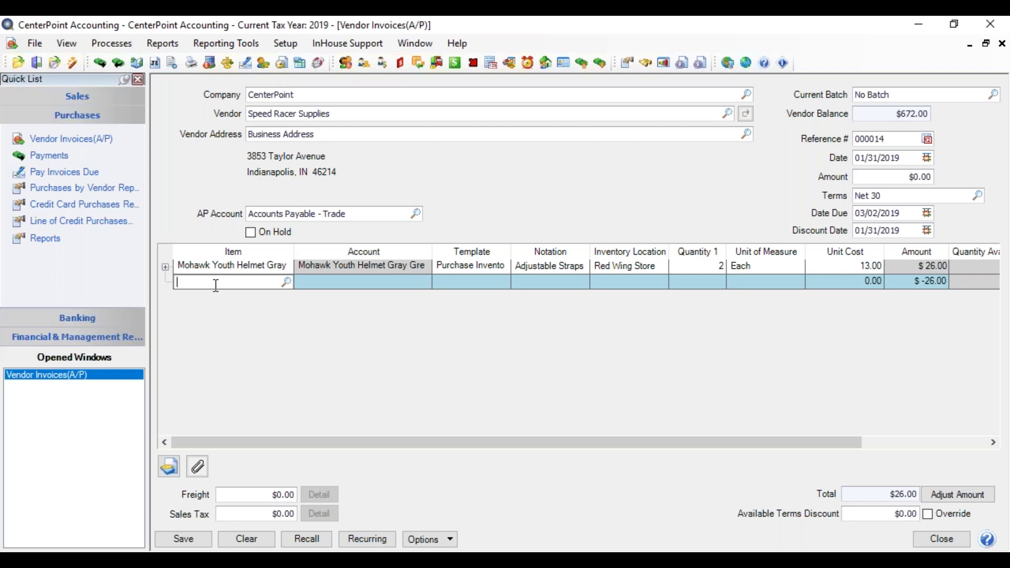
type("Drag")
key("Tab")
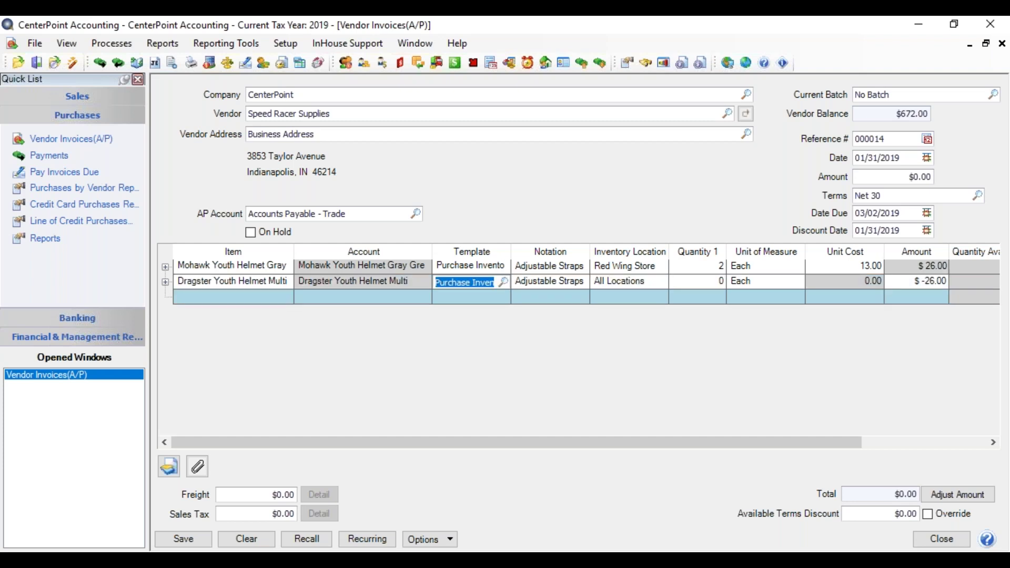
Step: Use the Purchase Inventory "Item" (Enter Qty & Amt) template for the Dragster helmet line
left_click(505, 282)
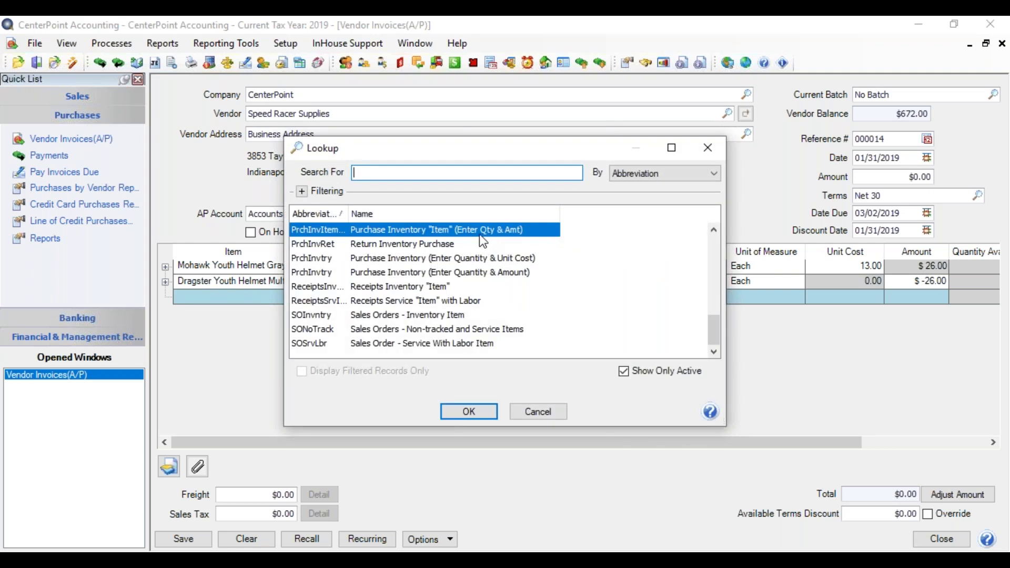
left_click(473, 413)
key("Tab")
Step: Set the Dragster helmet line's inventory location to Red Wing Store and its quantity to 2
key("Tab")
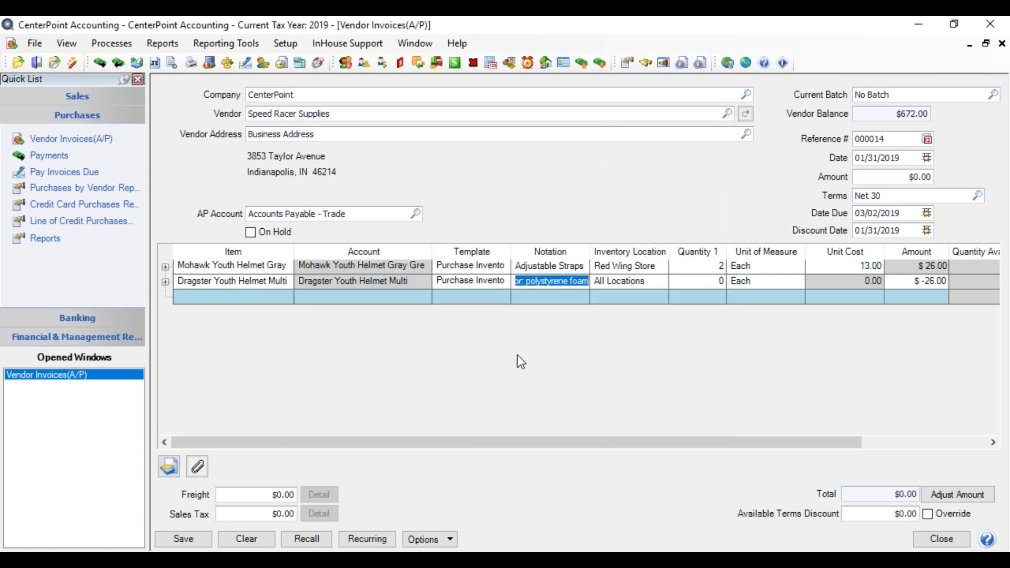
type("red wing")
key("Tab")
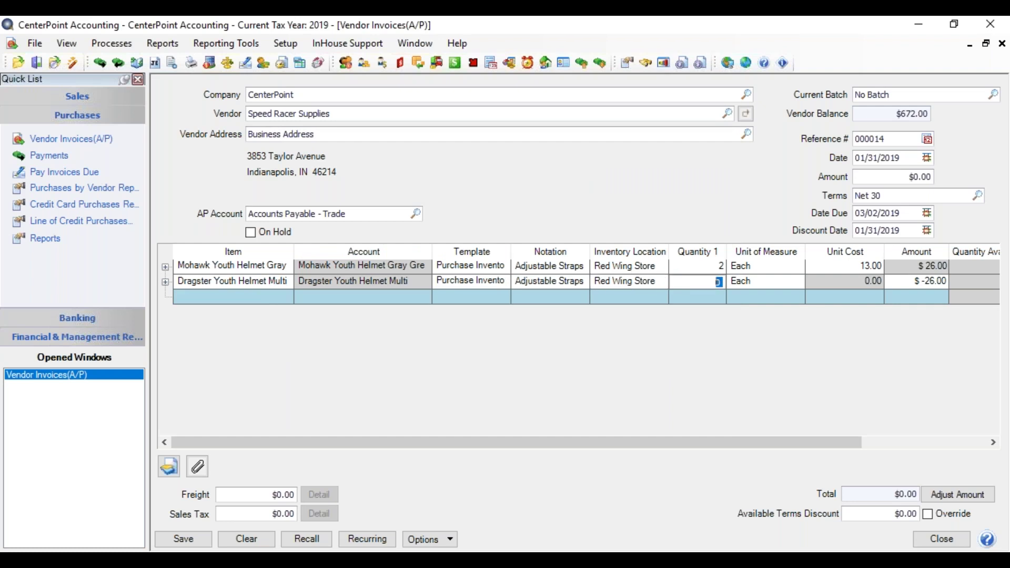
type("2")
key("Tab")
Step: Enter 28.00 as the Dragster helmet line's amount
key("Tab")
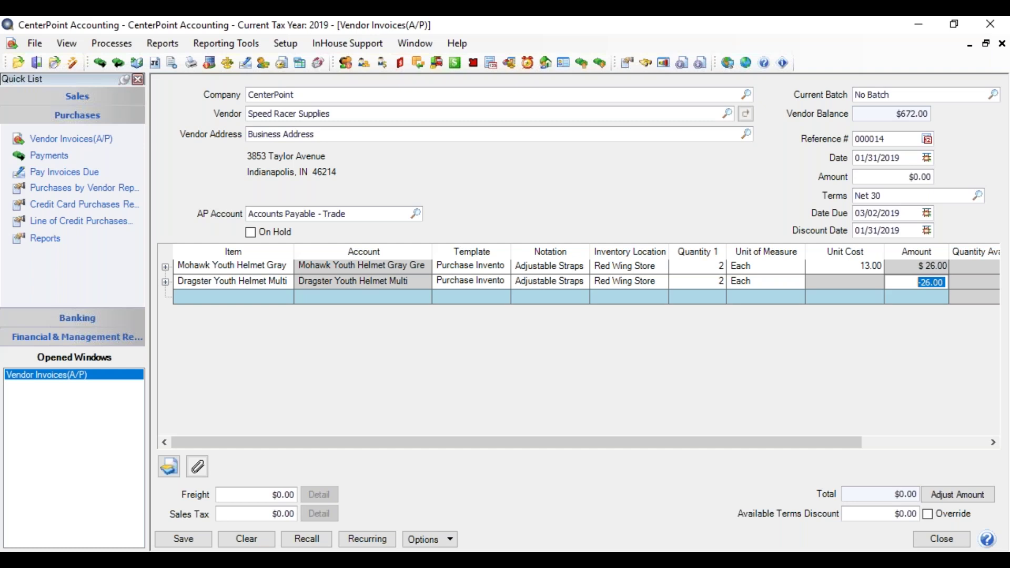
type("28.00")
key("Tab")
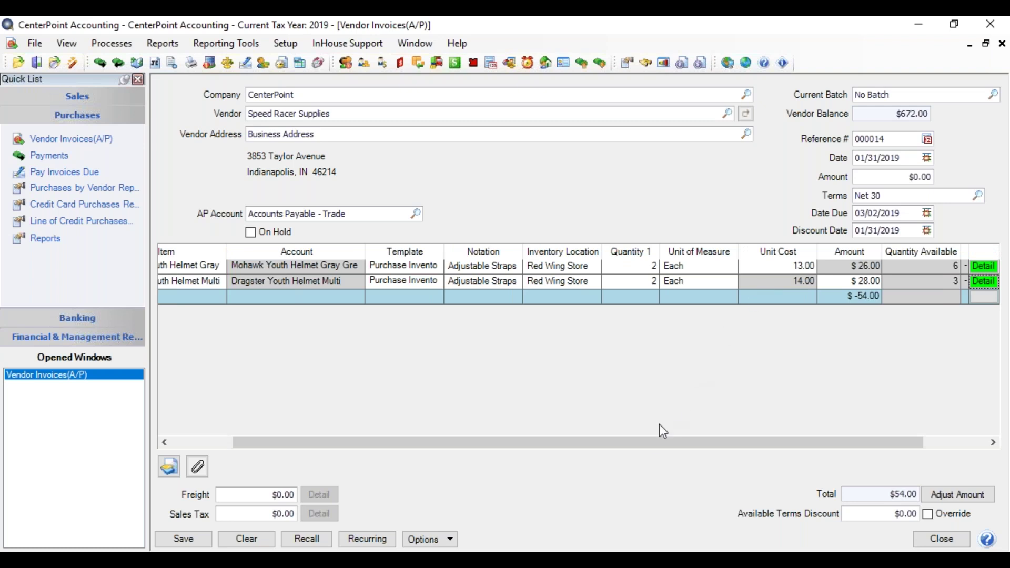
Step: Clear the vendor invoice without saving it and close the Vendor Invoices window
left_click_drag(648, 443, 550, 450)
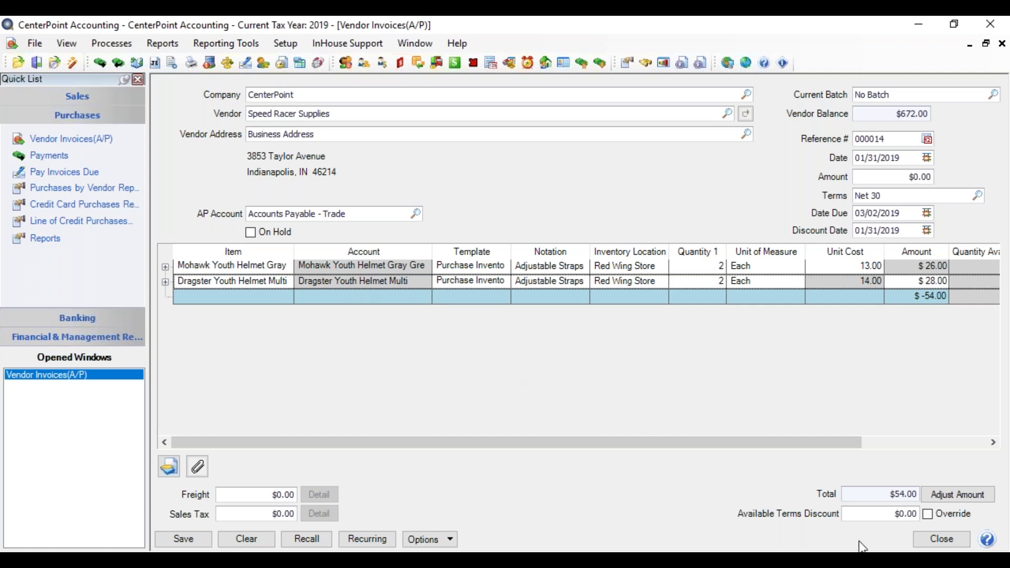
left_click(253, 540)
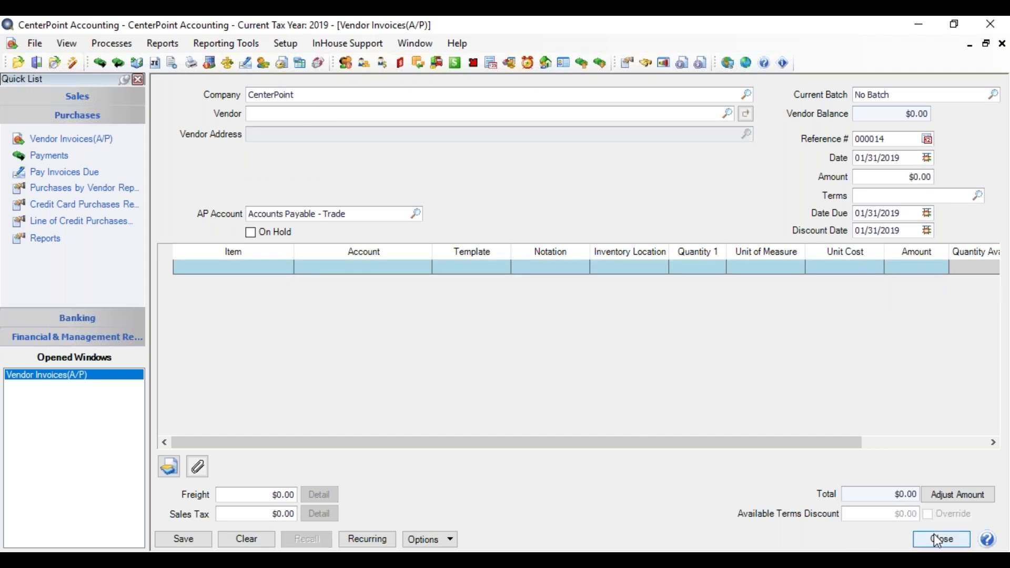
left_click(938, 537)
Step: Open the Inventory account category, sequence 1300, for editing from the account categories setup
left_click(268, 45)
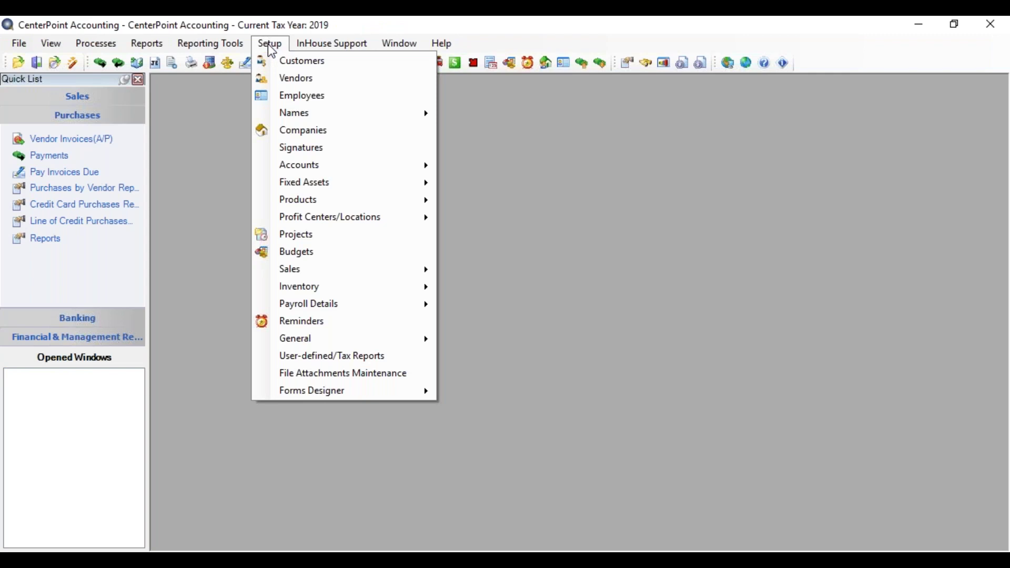
mouse_move(309, 169)
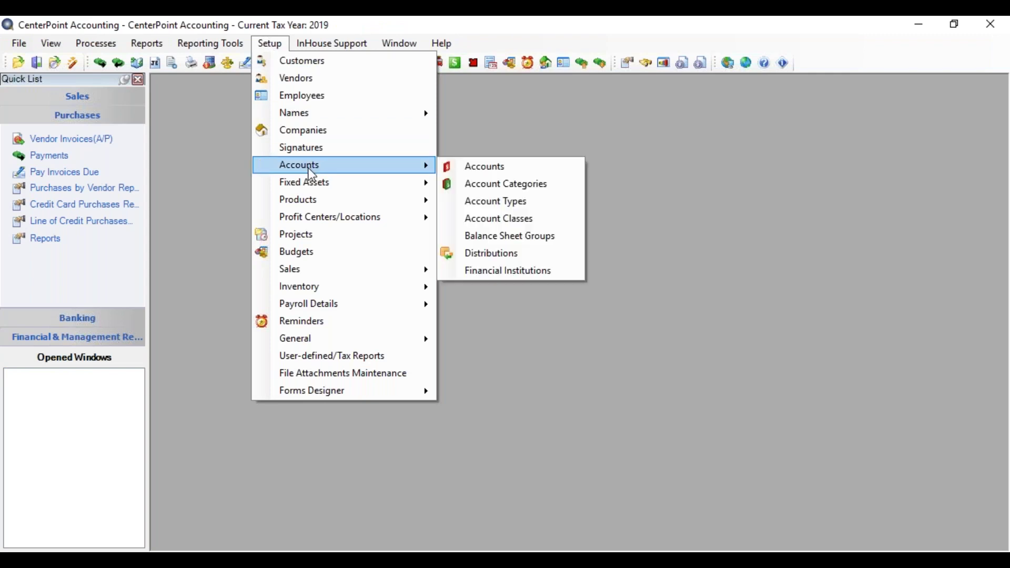
left_click(511, 184)
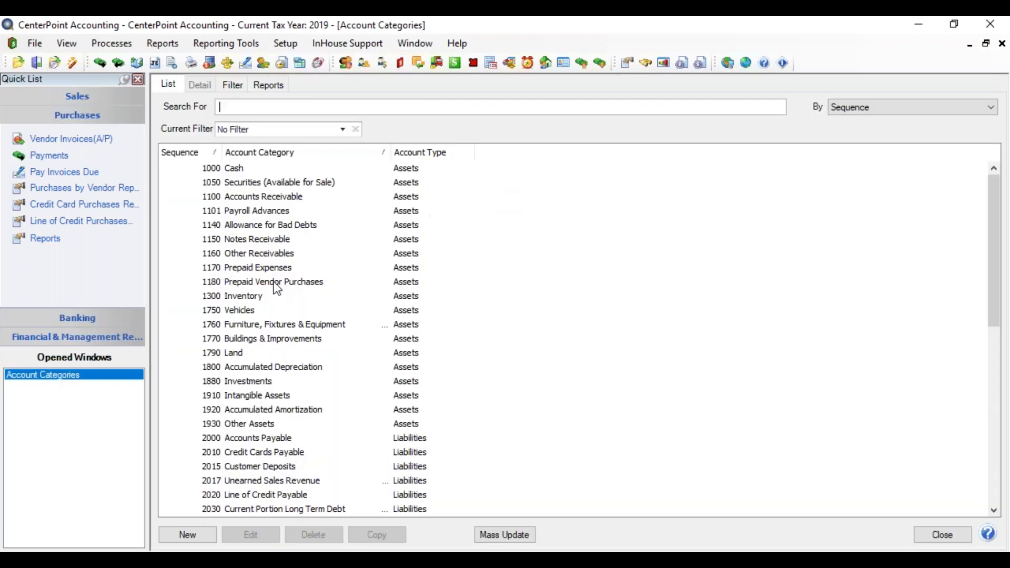
left_click(241, 296)
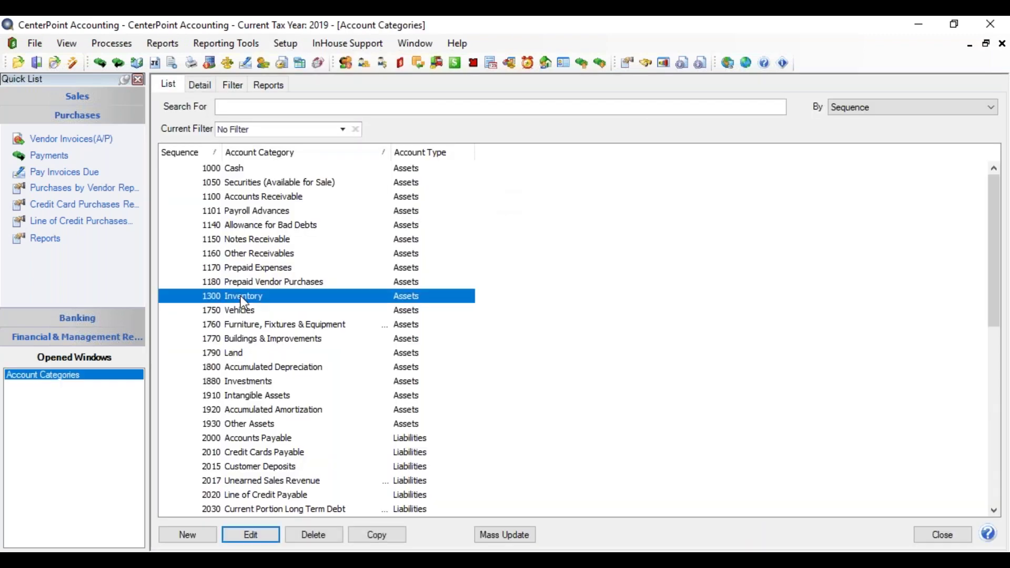
double_click(241, 296)
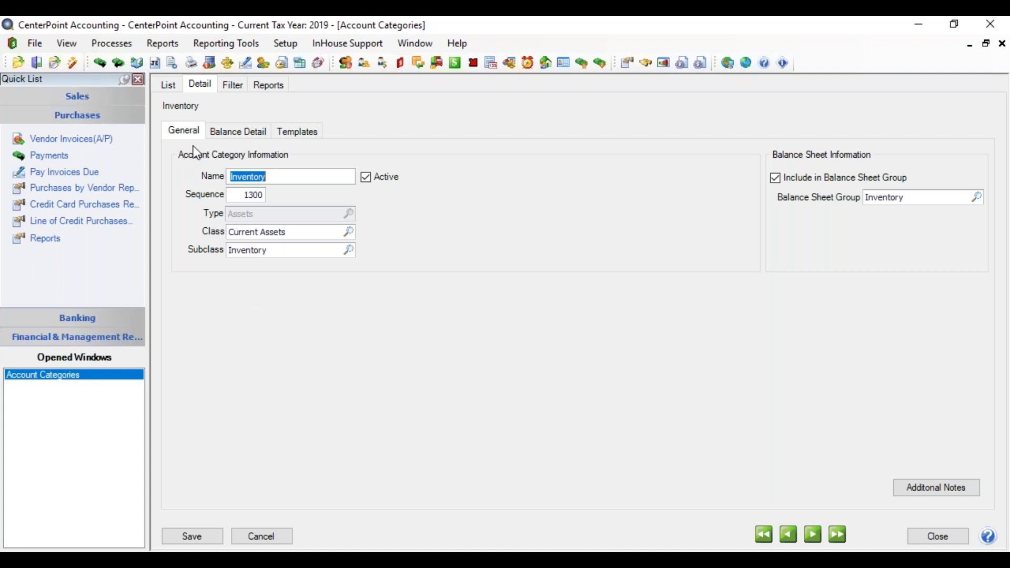
Step: Change the Payments and New Payables template for Account Selected to Purchase Inventory (Enter Quantity & Unit Cost), then save and close the Inventory category
left_click(302, 137)
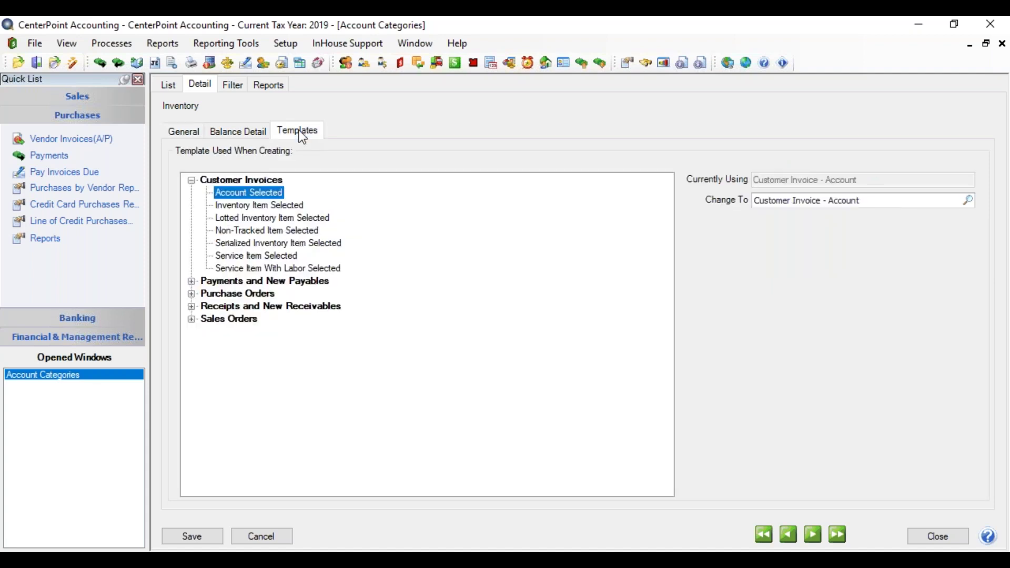
left_click(191, 282)
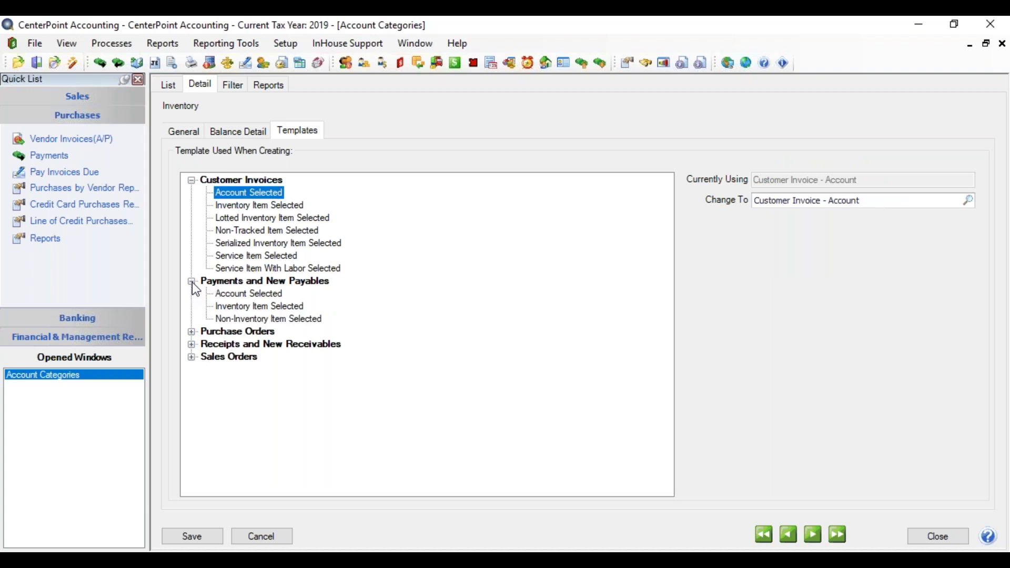
left_click(238, 296)
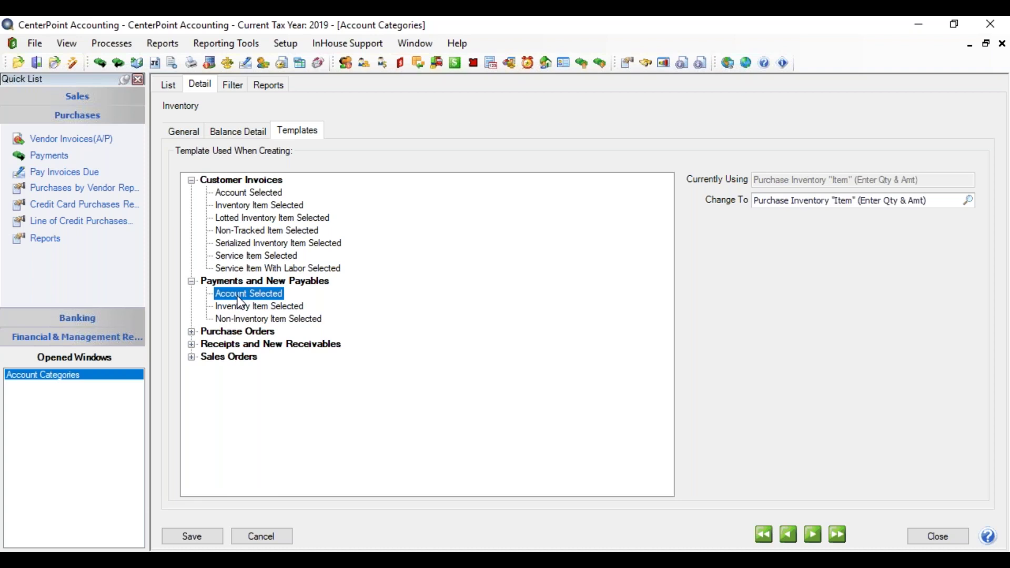
left_click_drag(945, 201, 674, 240)
type("pur")
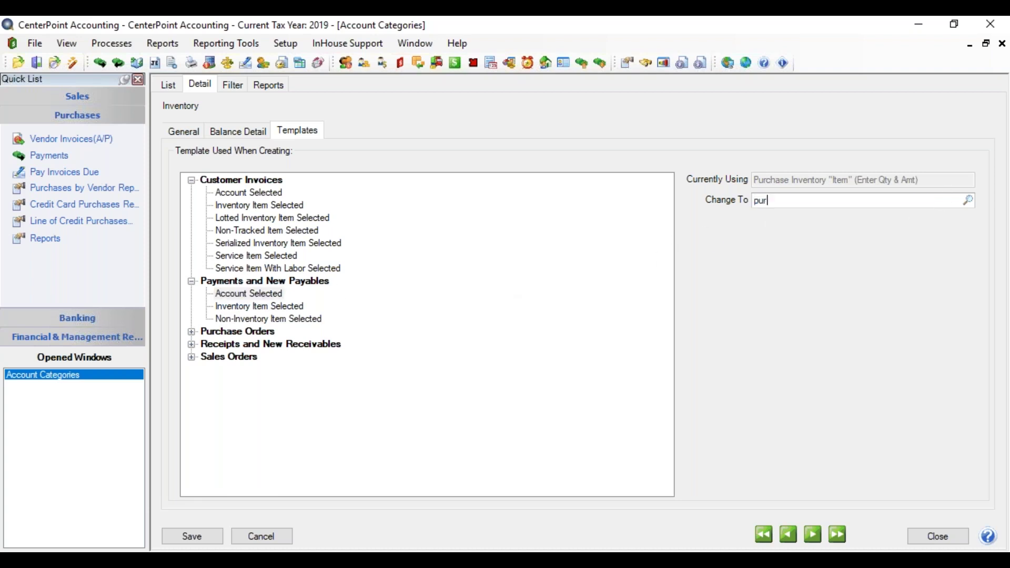
key("Tab")
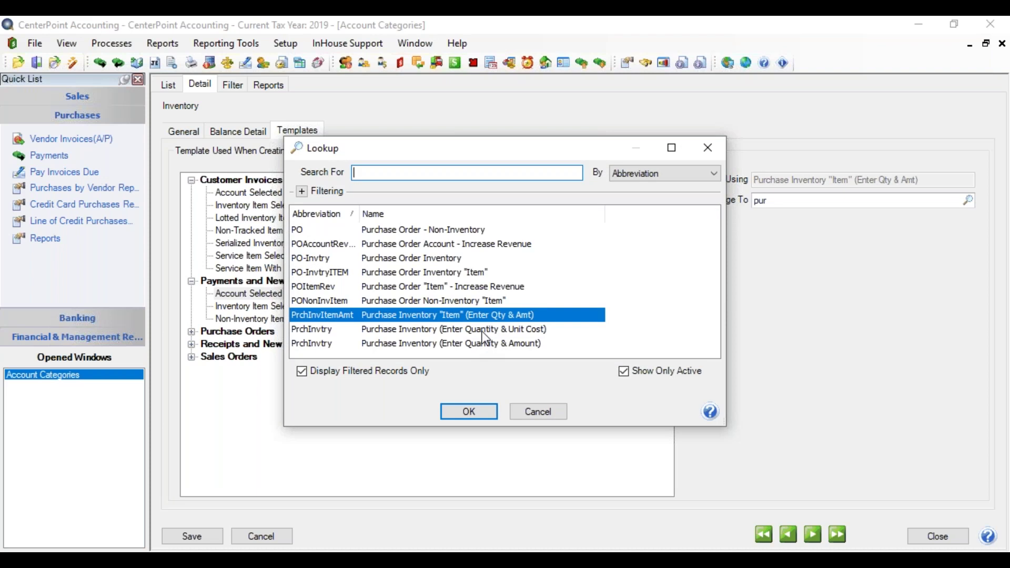
left_click(482, 330)
double_click(482, 332)
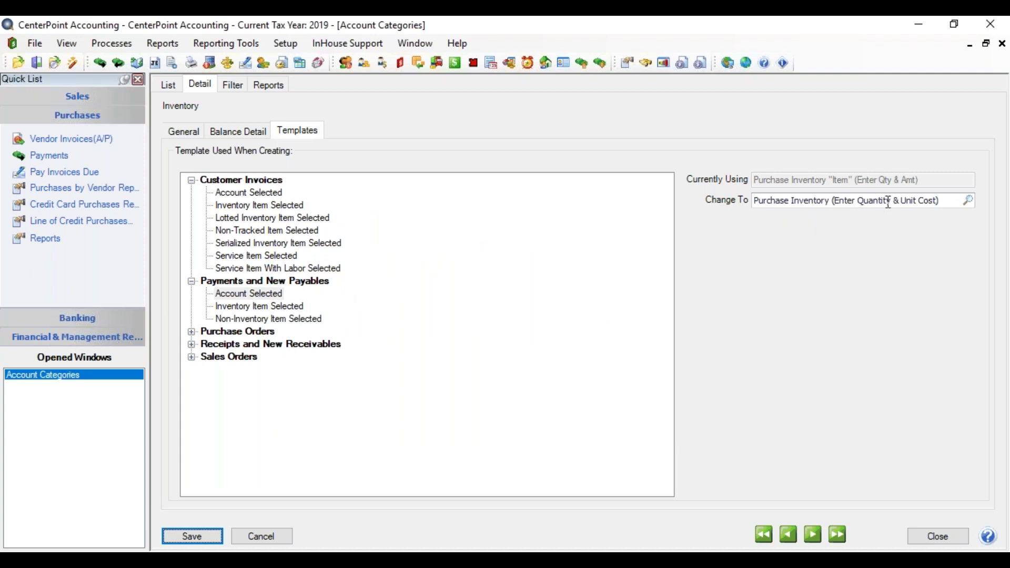
left_click(212, 538)
left_click(945, 532)
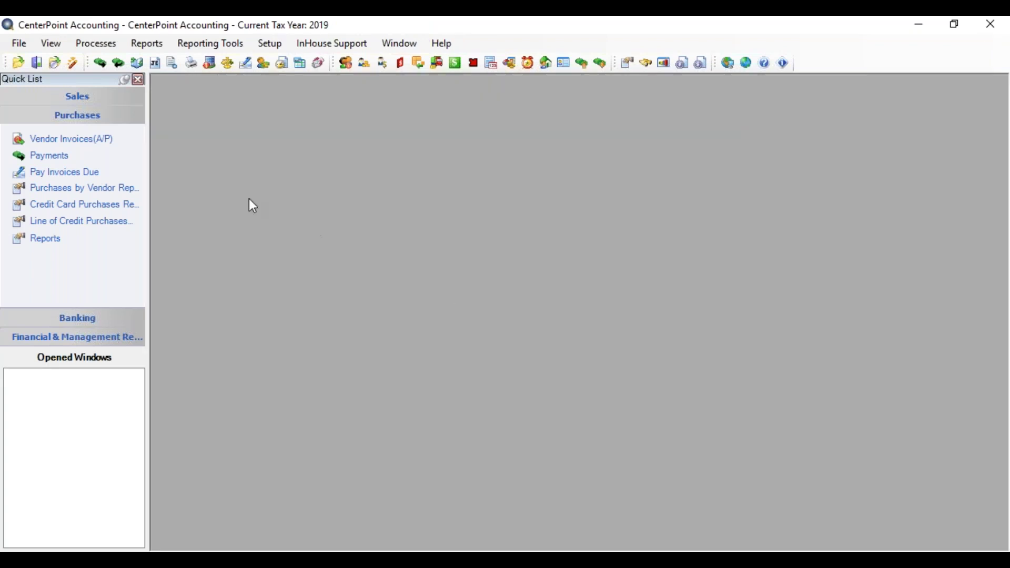
Step: Start a new vendor invoice for Speed Racer Supplies and begin its first line
left_click(96, 139)
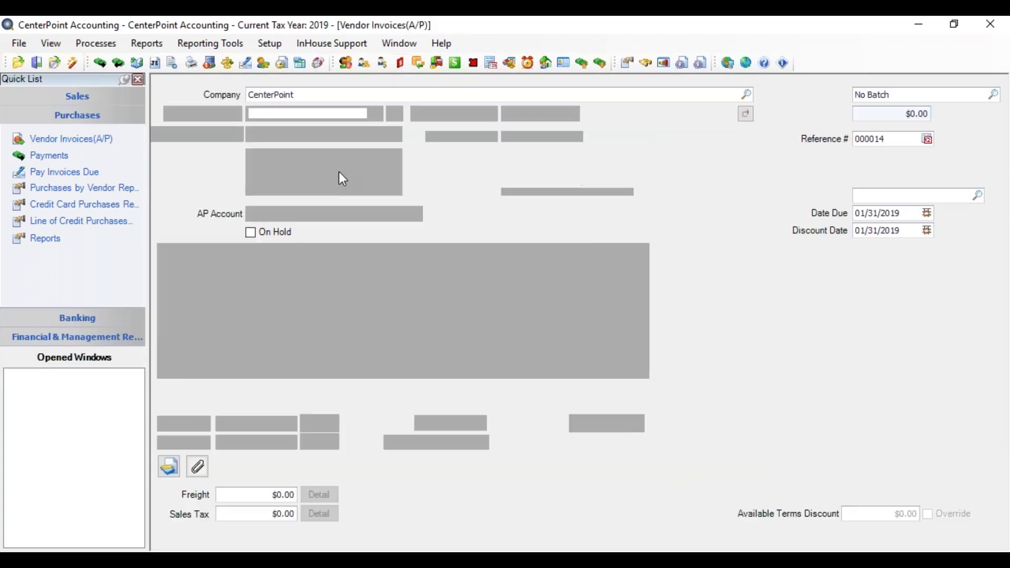
type("speed")
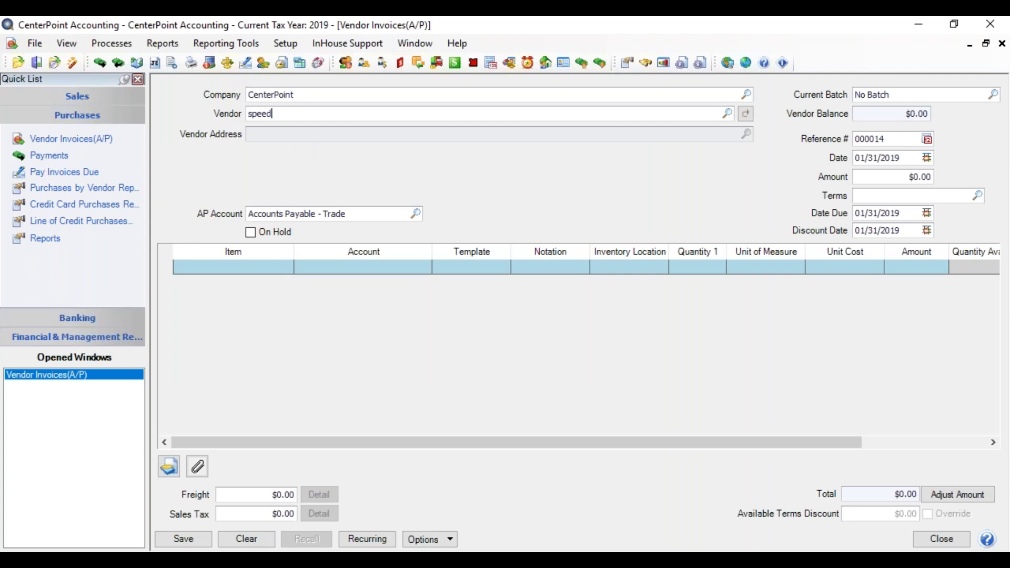
key("Tab")
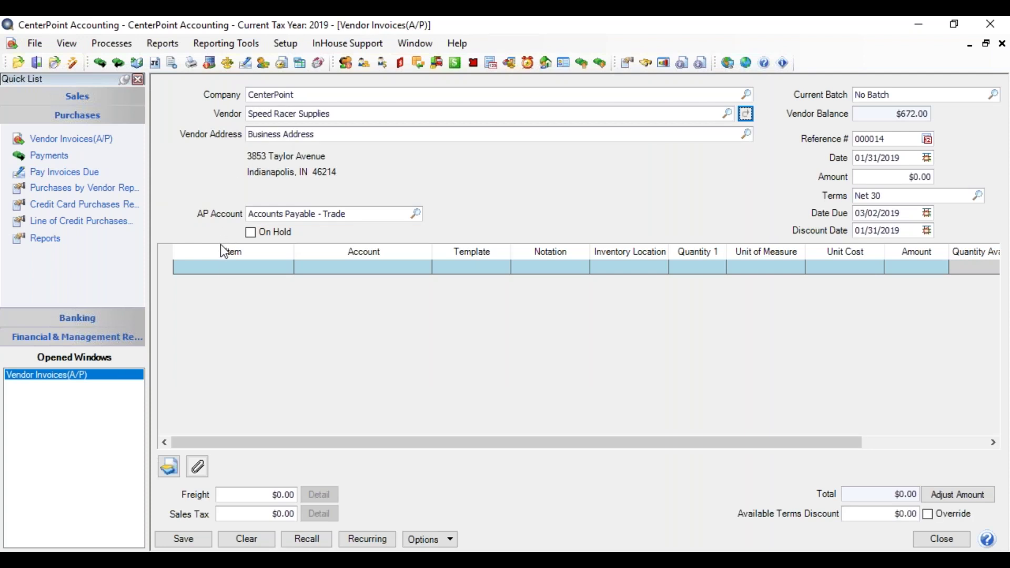
left_click(220, 266)
type("mo")
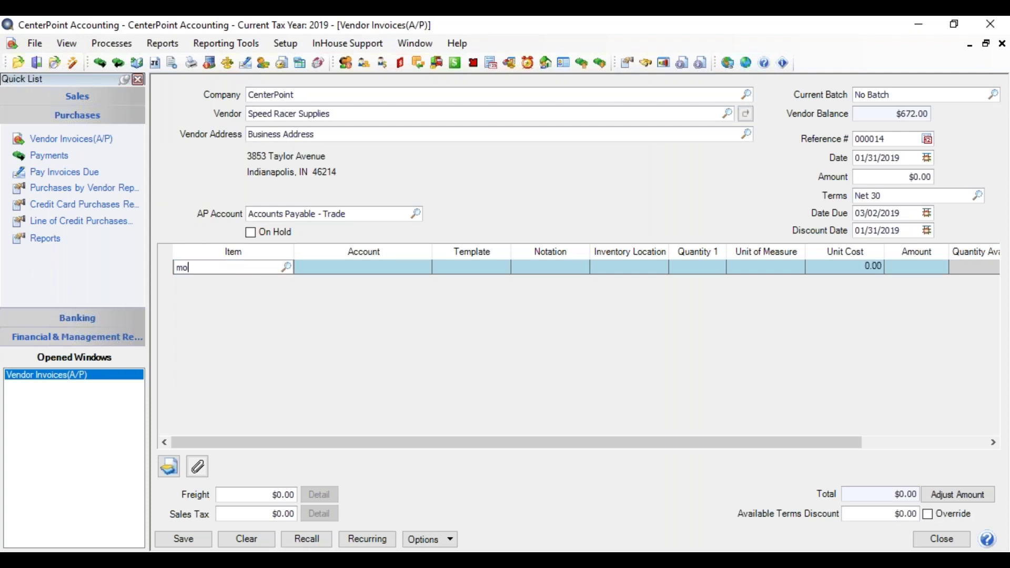
type("d")
key("BackSpace")
key("BackSpace")
key("BackSpace")
Step: Enter the gray Mohawk Youth Helmet as the first line's account, keeping the Purchase Inventory (Enter Quantity & Unit Cost) template
key("Tab")
type("m")
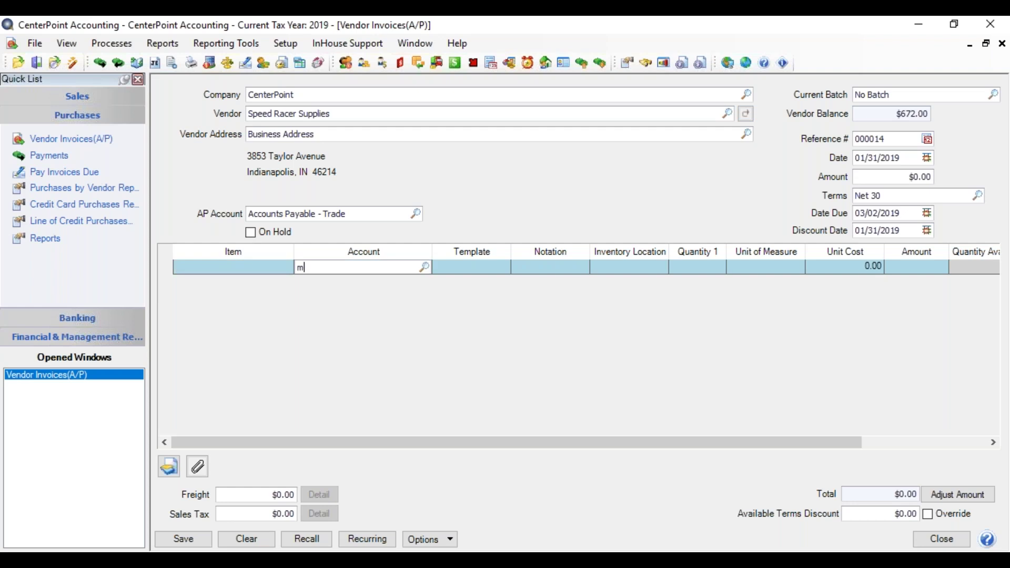
type("ohawk")
key("Tab")
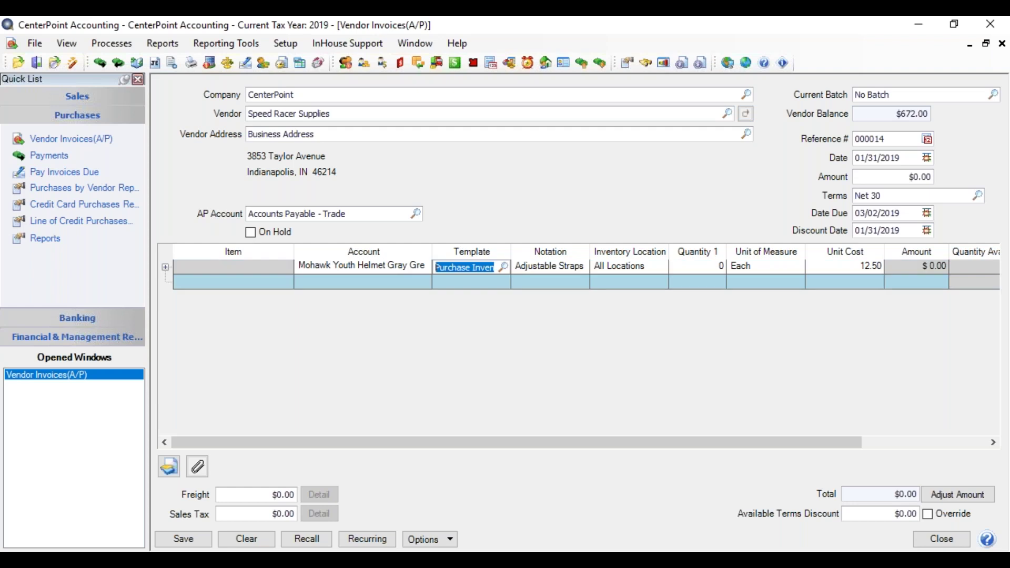
left_click(503, 267)
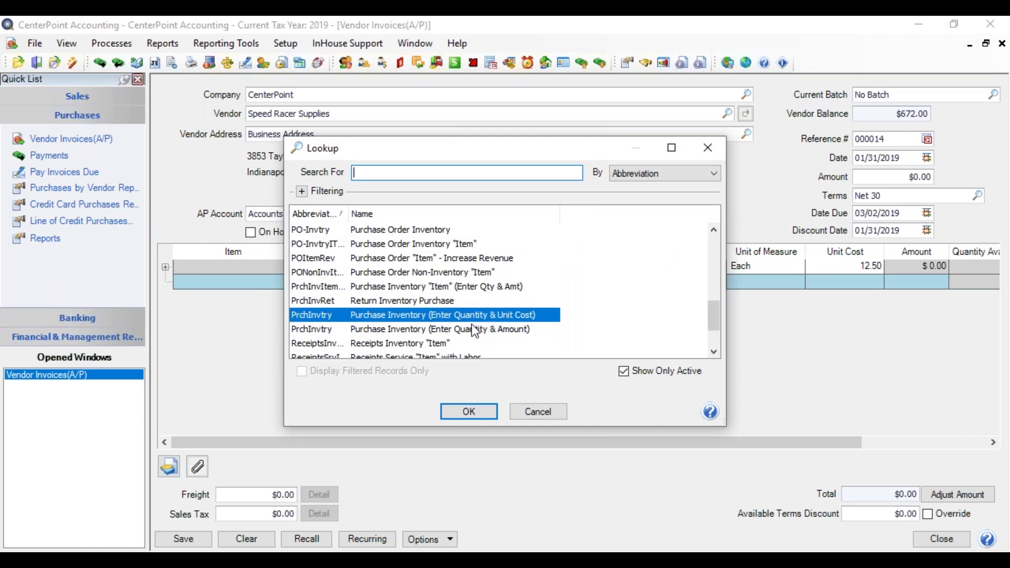
left_click(469, 410)
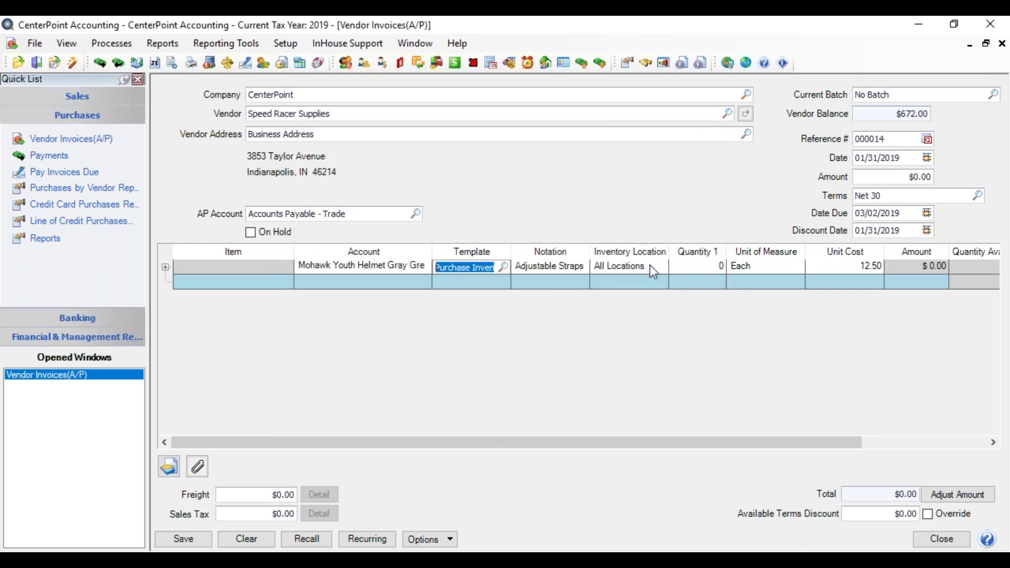
Step: Set the Mohawk helmet line's quantity to 2 and its unit cost to 13.00
left_click(708, 267)
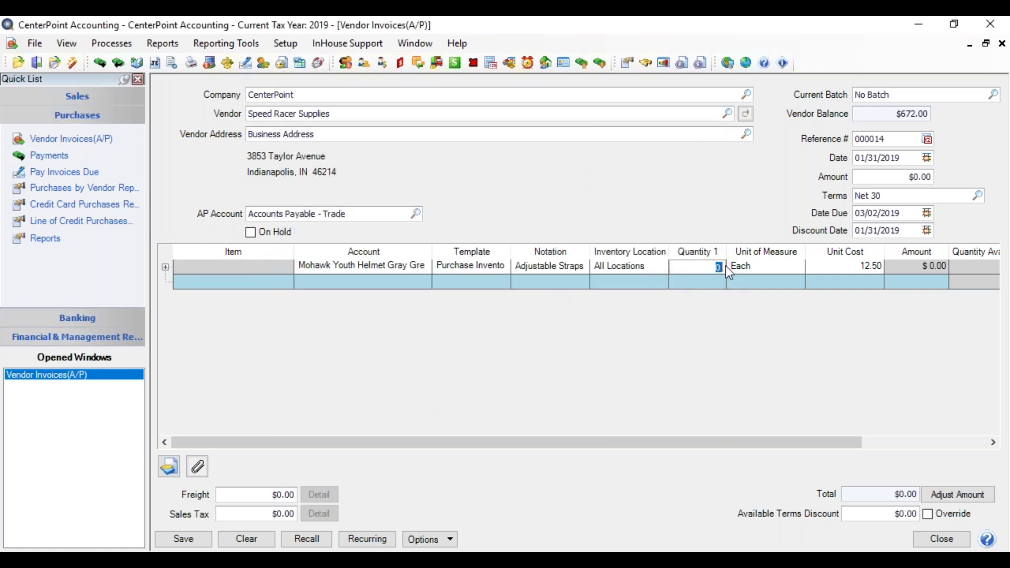
type("2")
key("Tab")
key("Tab")
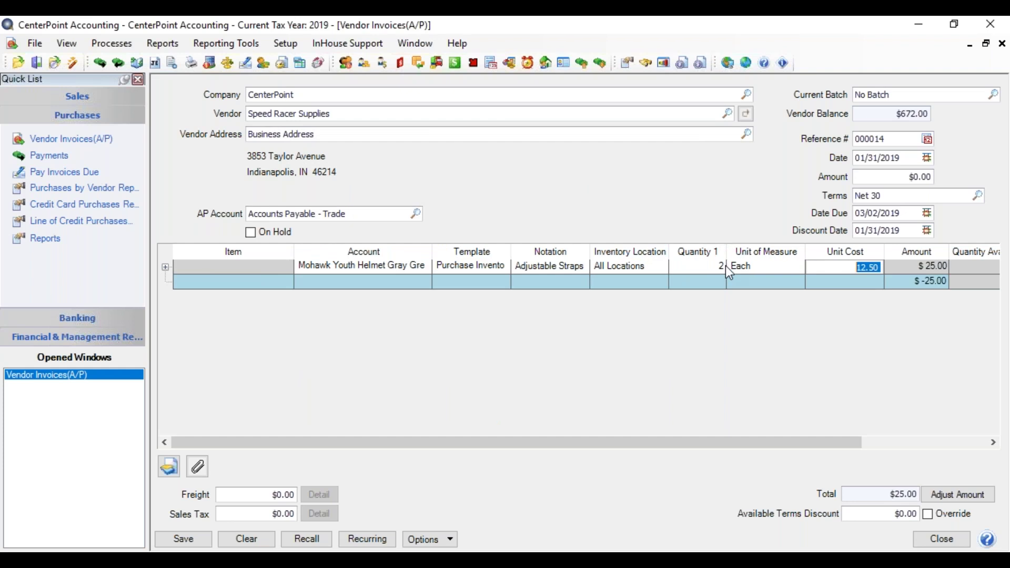
type("13.00")
key("Tab")
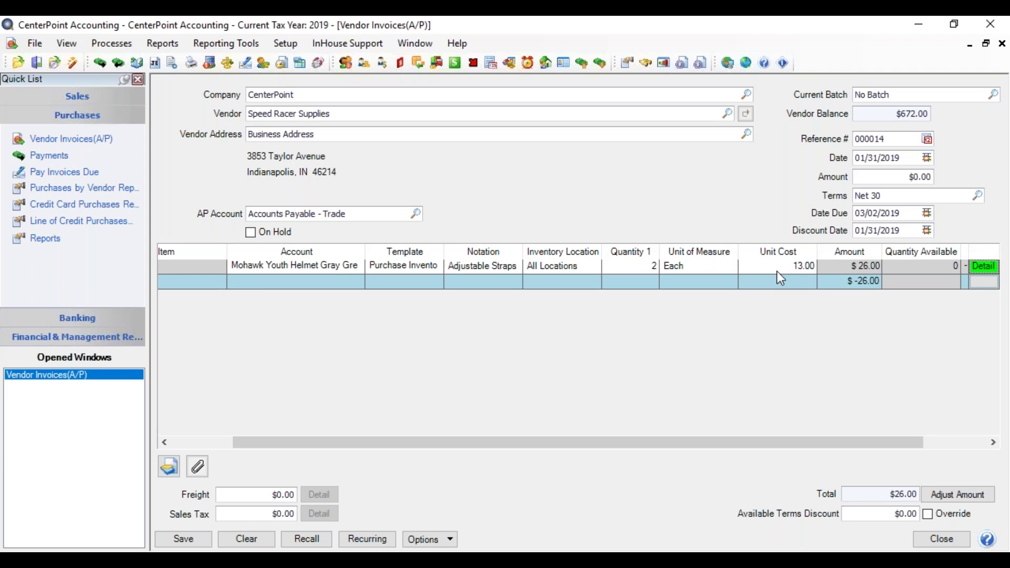
left_click_drag(677, 448, 647, 457)
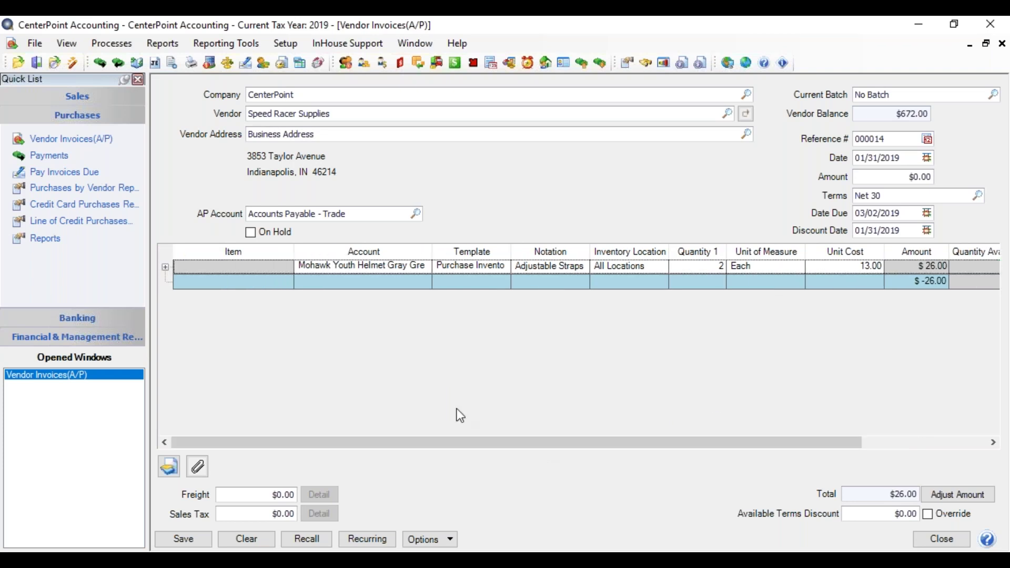
Step: Add Dragster Youth Helmet Multi as the second line's item, keeping the Purchase Inventory "Item" (Enter Qty & Amt) template
left_click(267, 285)
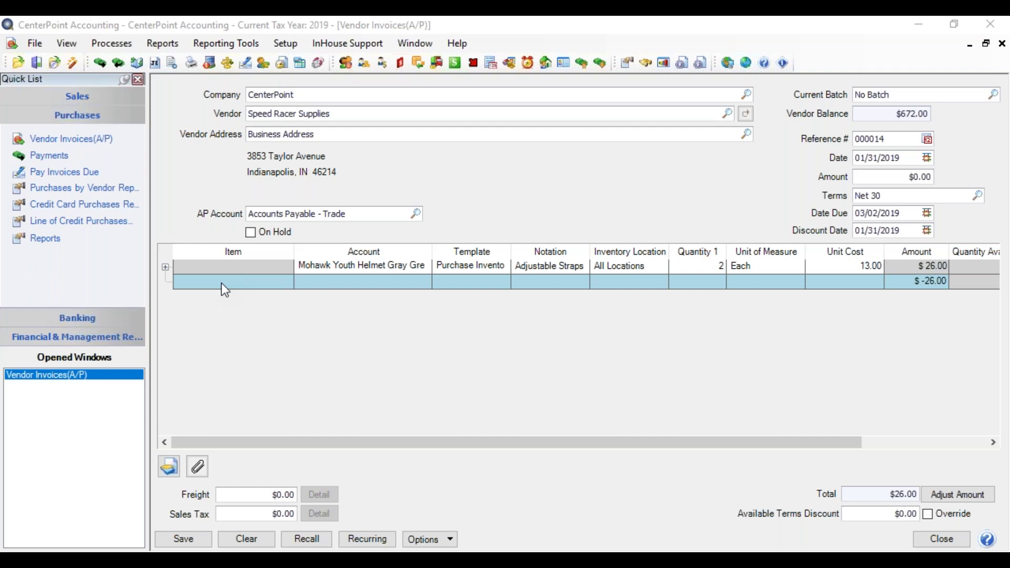
left_click(222, 283)
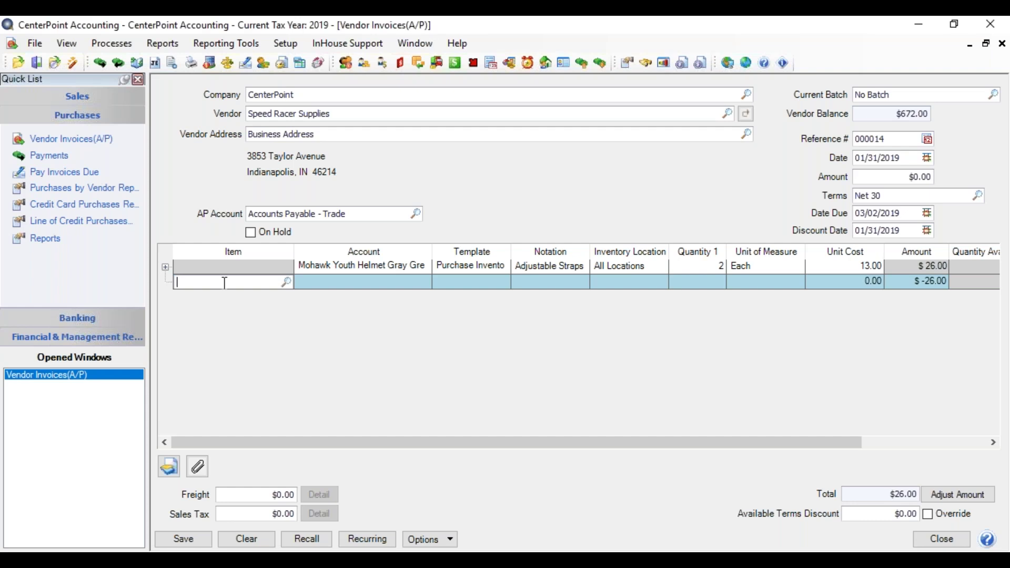
type("drag")
key("Tab")
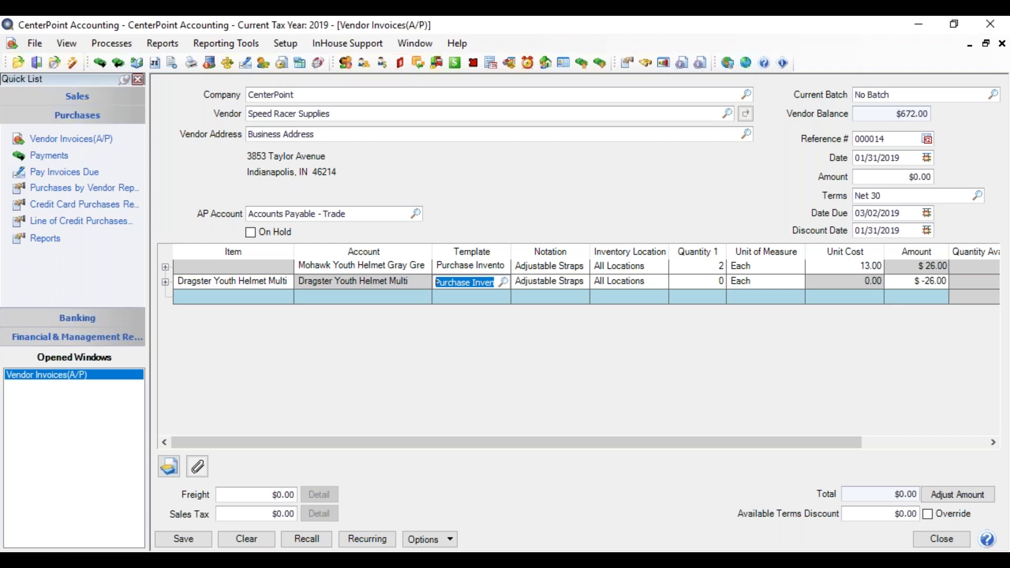
left_click(503, 282)
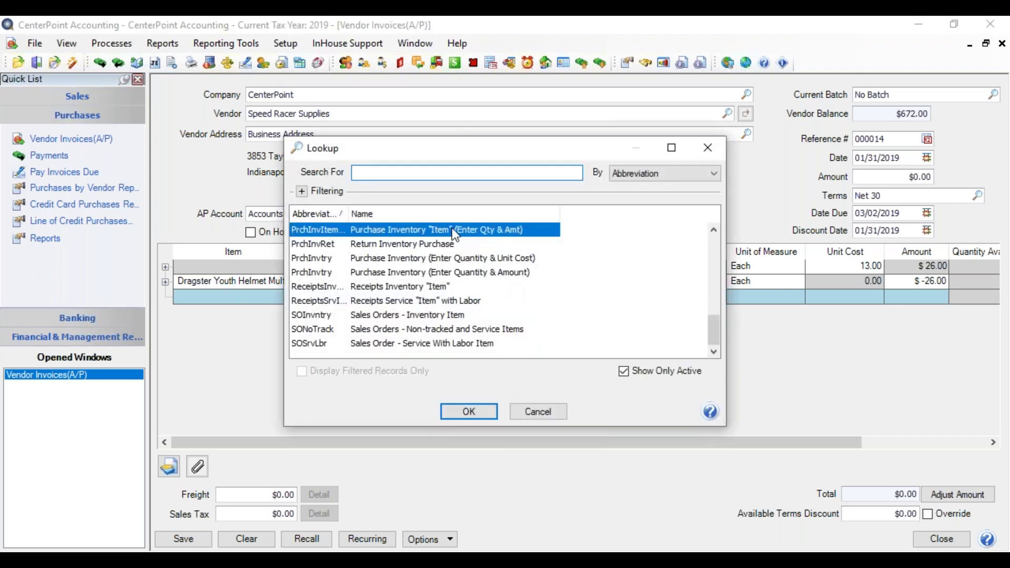
left_click(489, 414)
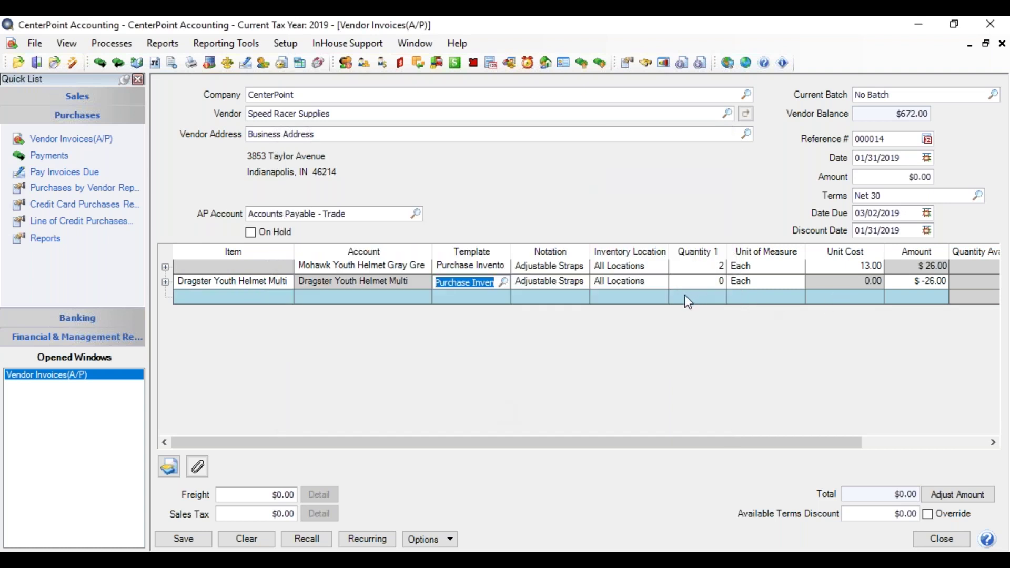
Step: Set the second line's inventory location to Red Wing Store and its quantity to 2
key("Tab")
key("Tab")
type("red")
key("Tab")
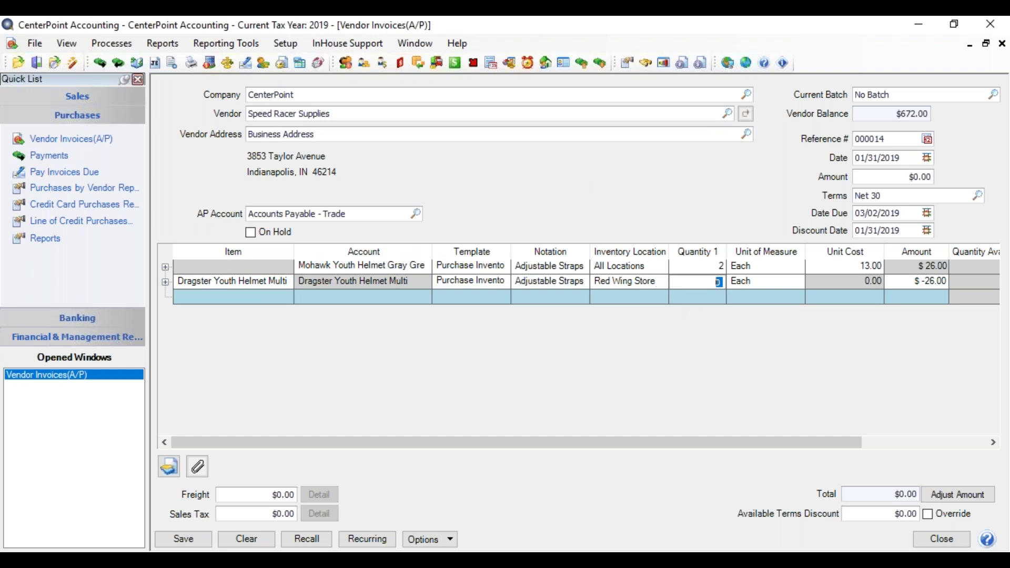
type("2")
key("Tab")
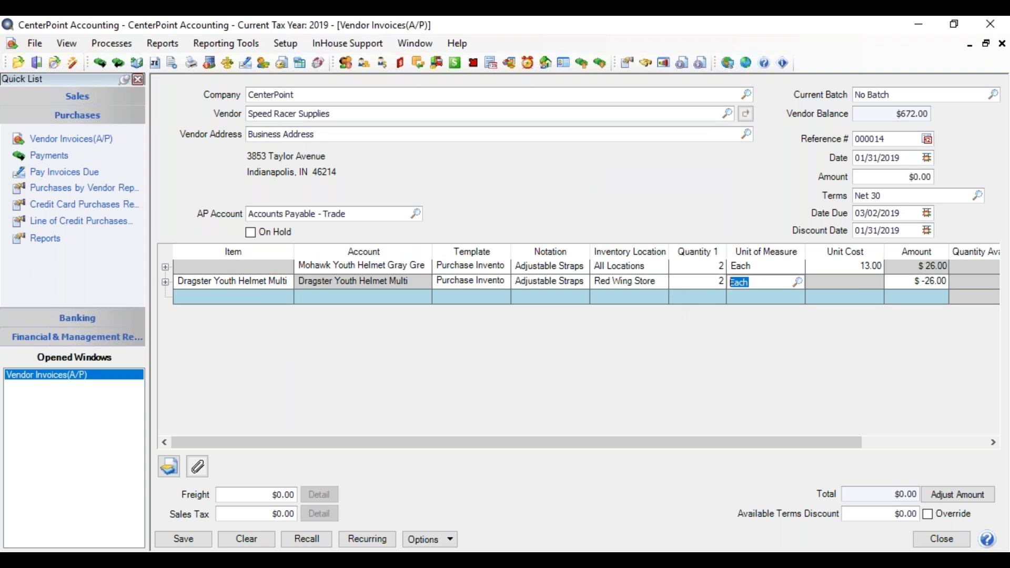
Step: Enter 28.00 as the Dragster helmet line's amount and adjust the invoice amount to match the line total
key("Tab")
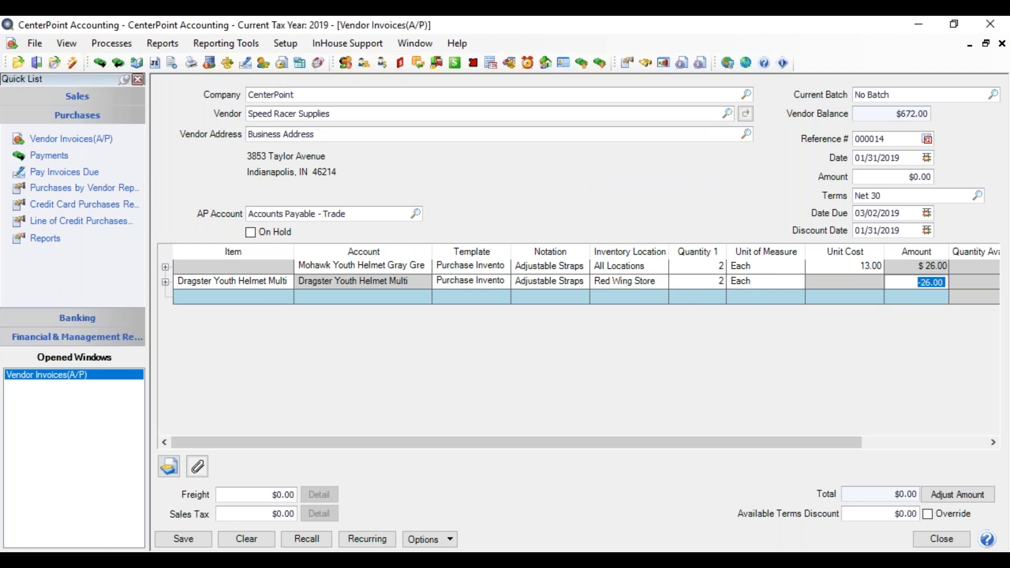
type("28.00")
key("Tab")
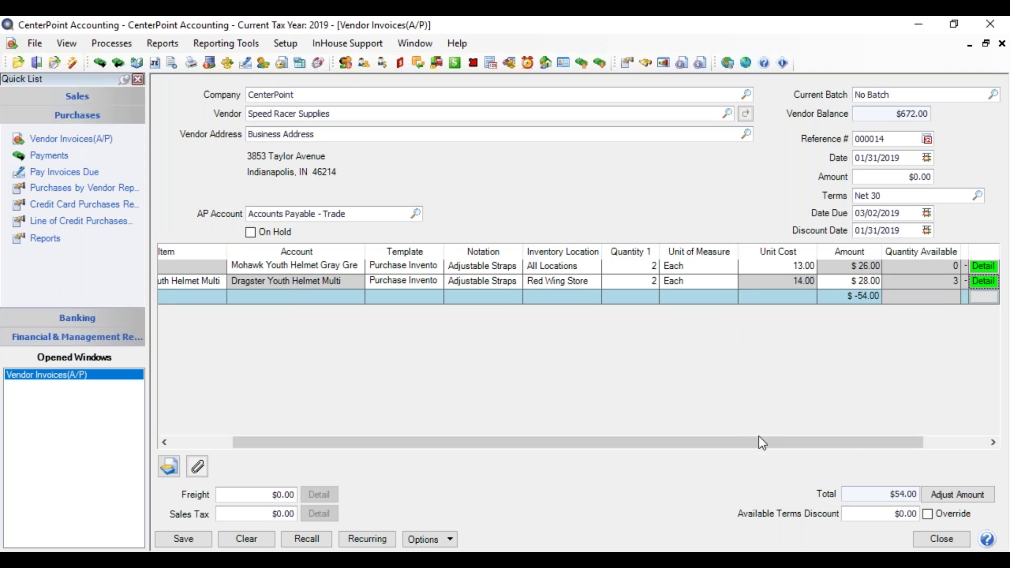
left_click(945, 496)
left_click_drag(815, 446, 689, 463)
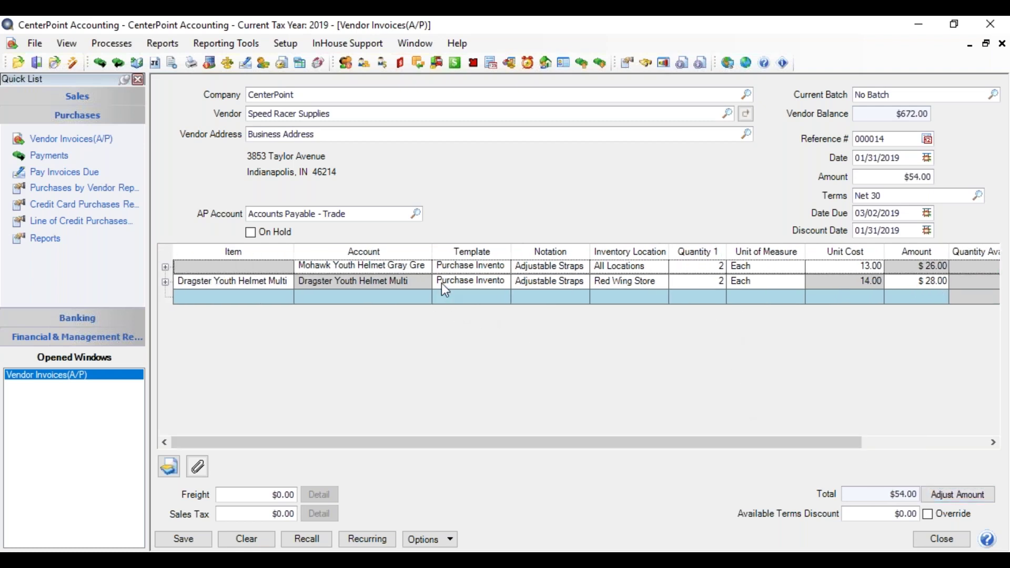